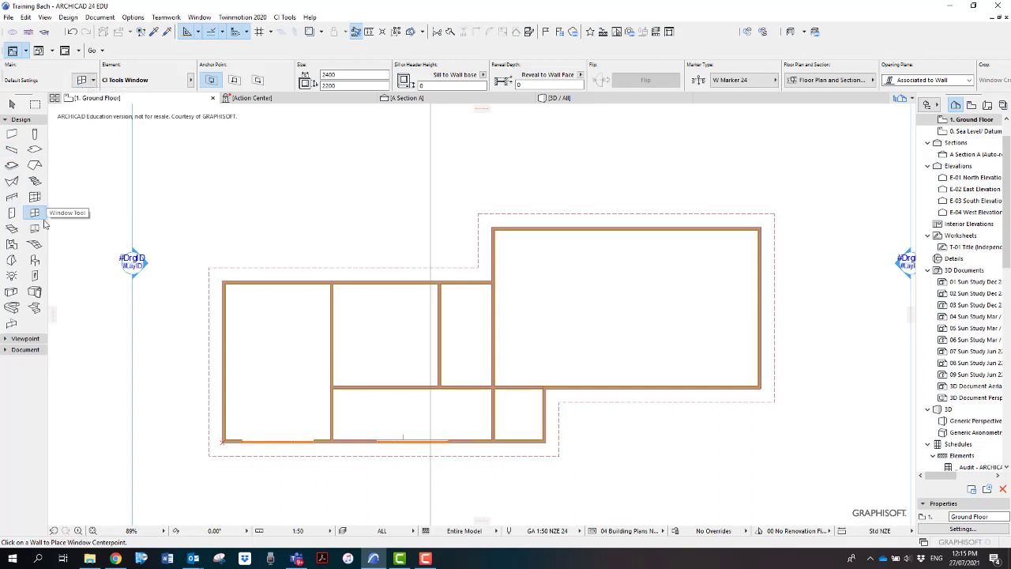
Set the default CI Tools Window to 1800 wide and 1350 high, with an 850 sill to wall base.
click(81, 80)
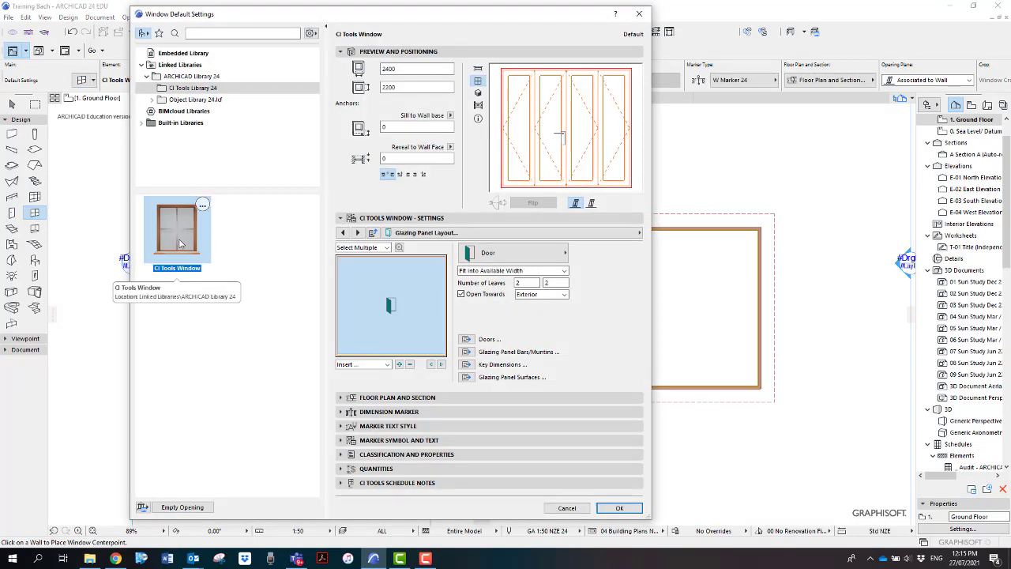
click(415, 69)
double_click(388, 70)
text(1800)
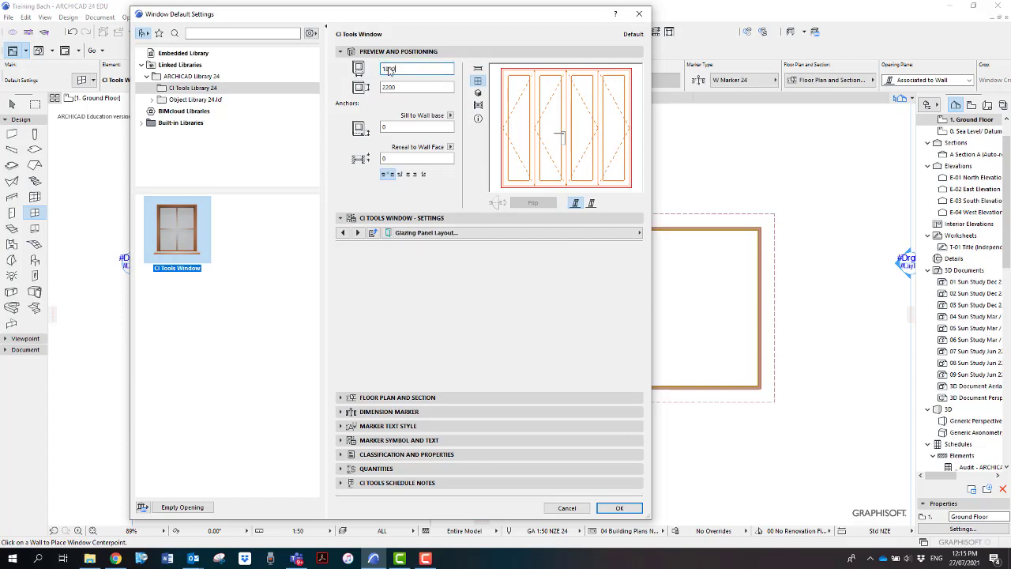
double_click(409, 88)
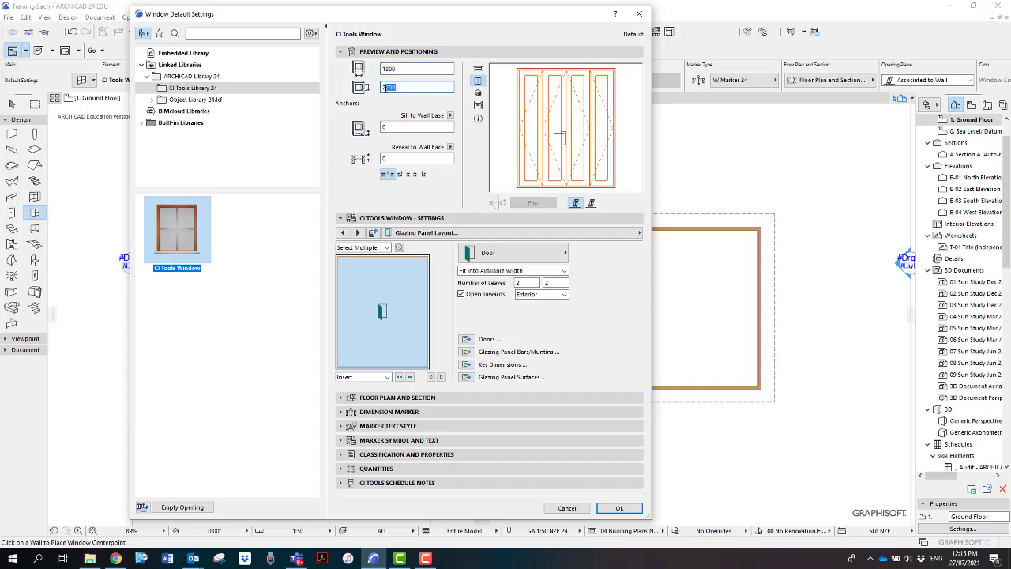
text(1350)
key(Tab)
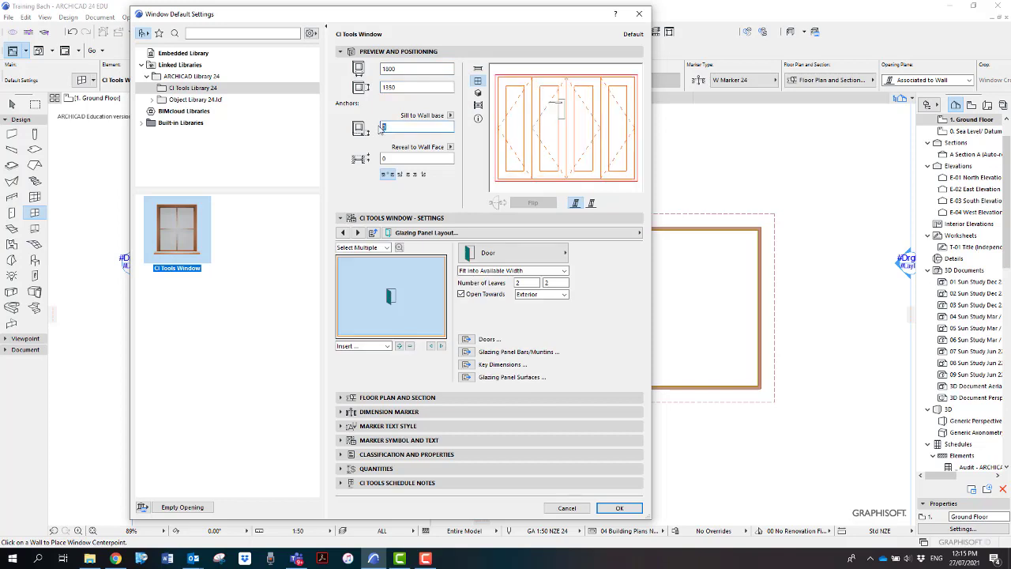
text(550)
click(501, 81)
Add a second glazing panel to the window layout and make the left panel a Fixed Pane.
click(399, 346)
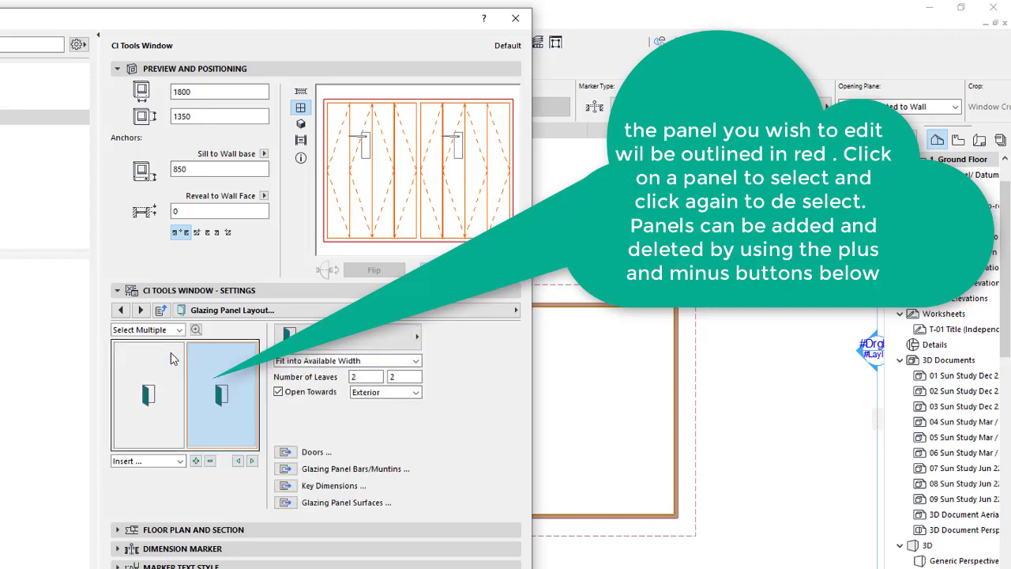
click(198, 431)
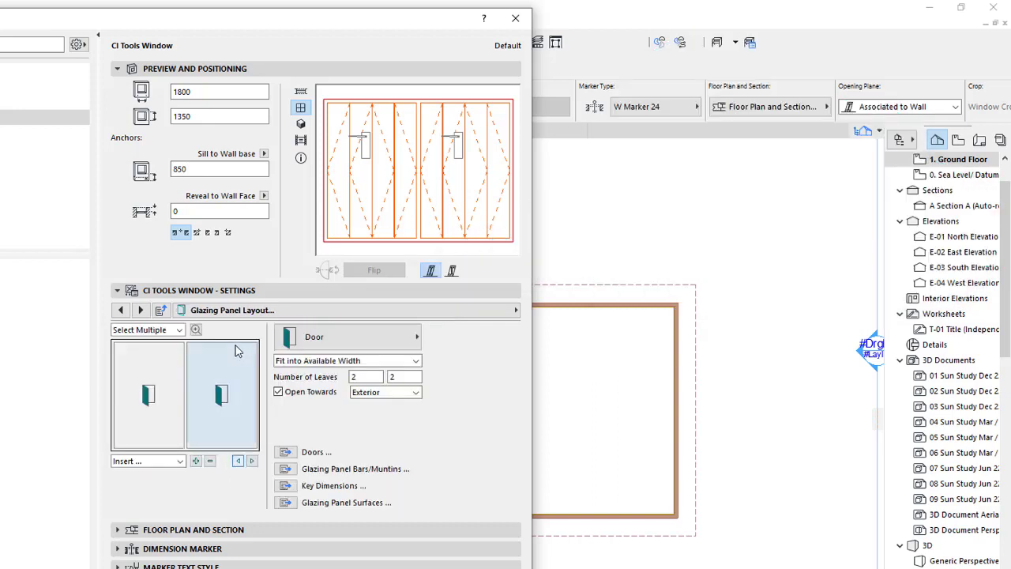
click(169, 371)
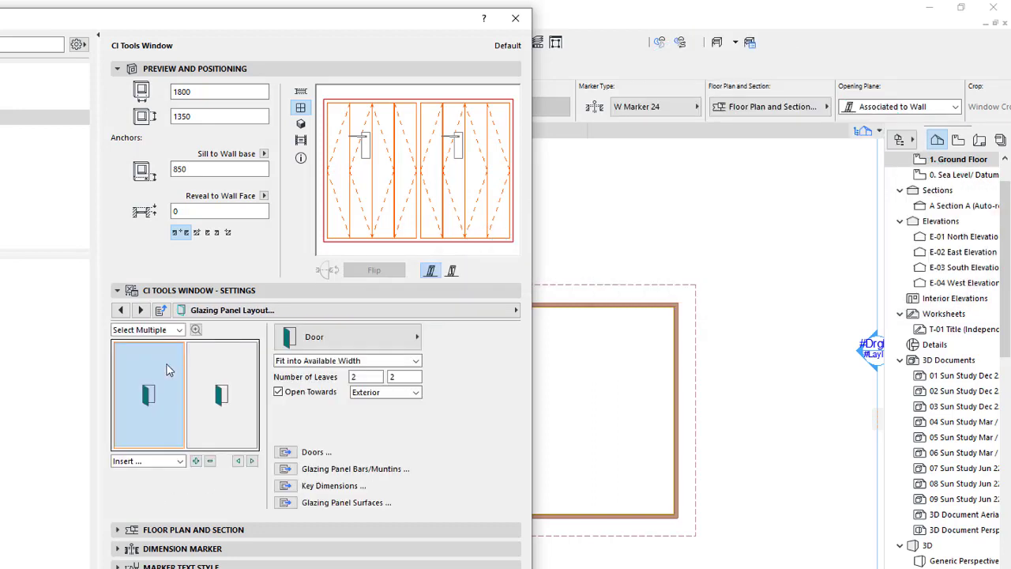
click(416, 340)
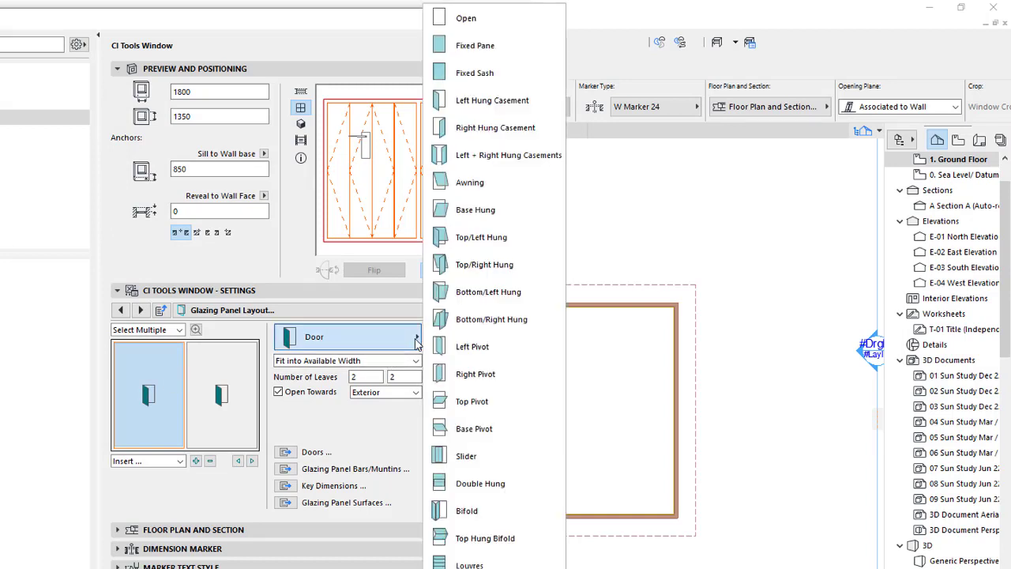
click(522, 49)
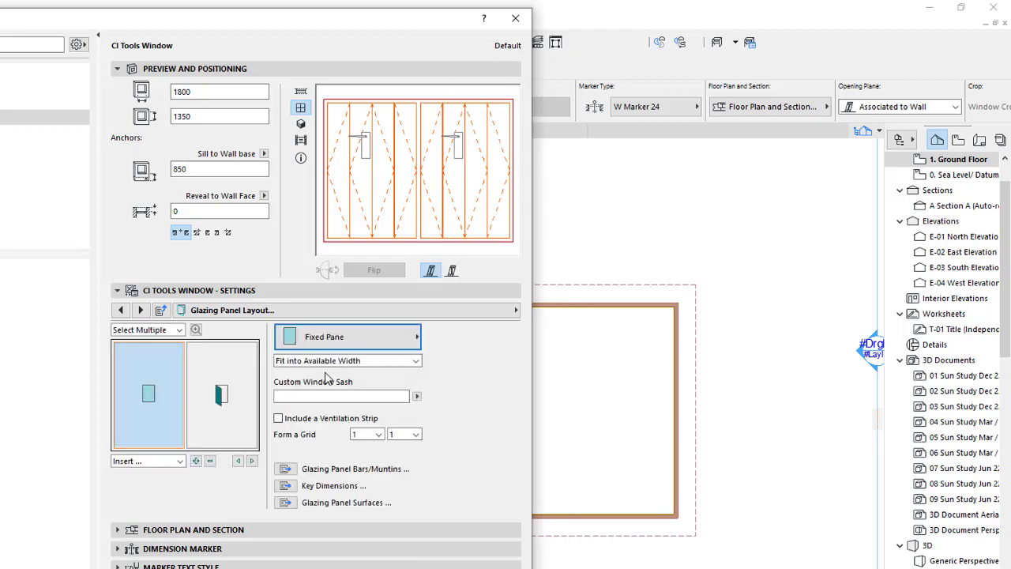
Include the right glazing panel in the selection and change both panels to Awning.
shift+click(231, 407)
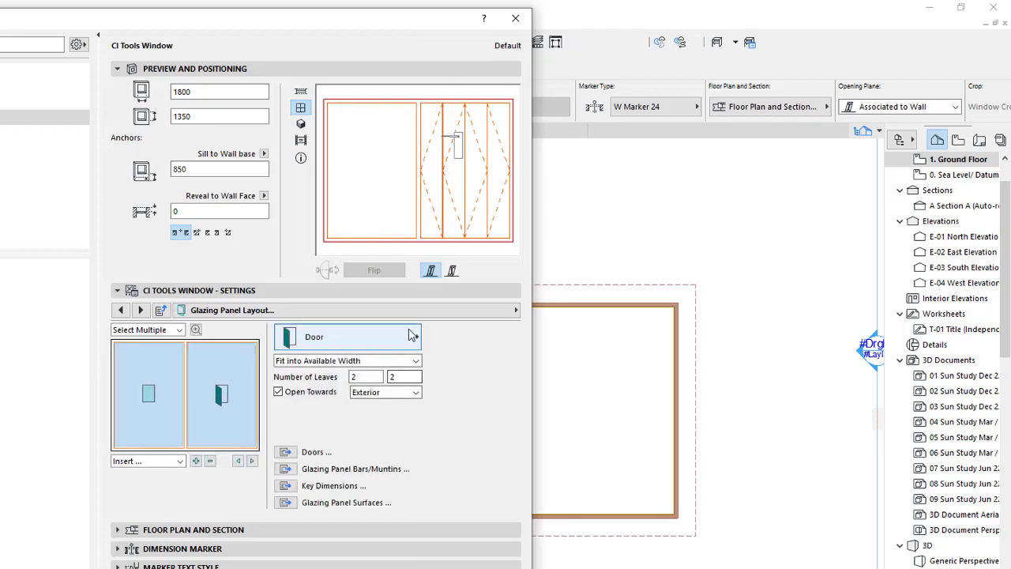
click(414, 338)
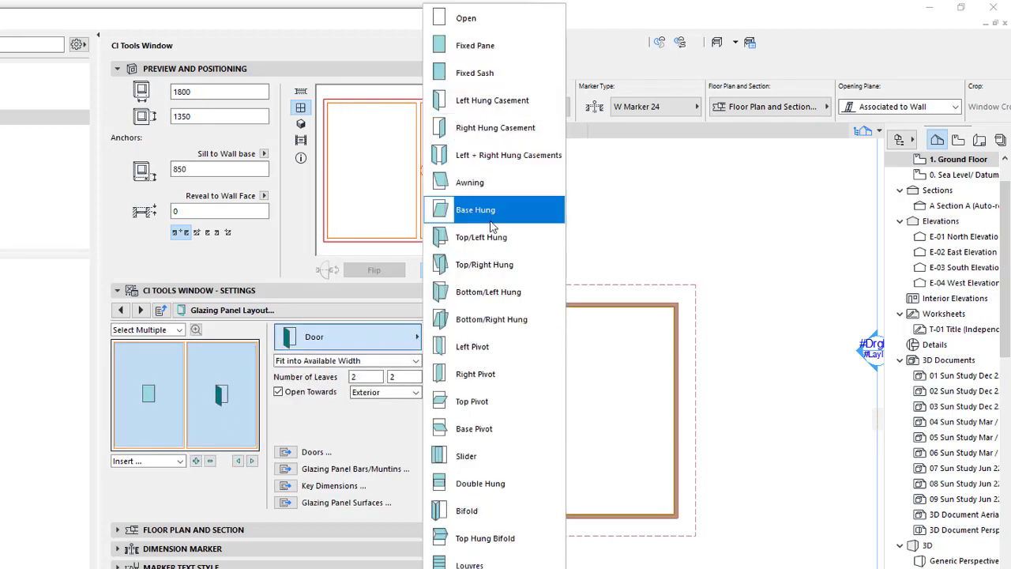
click(502, 188)
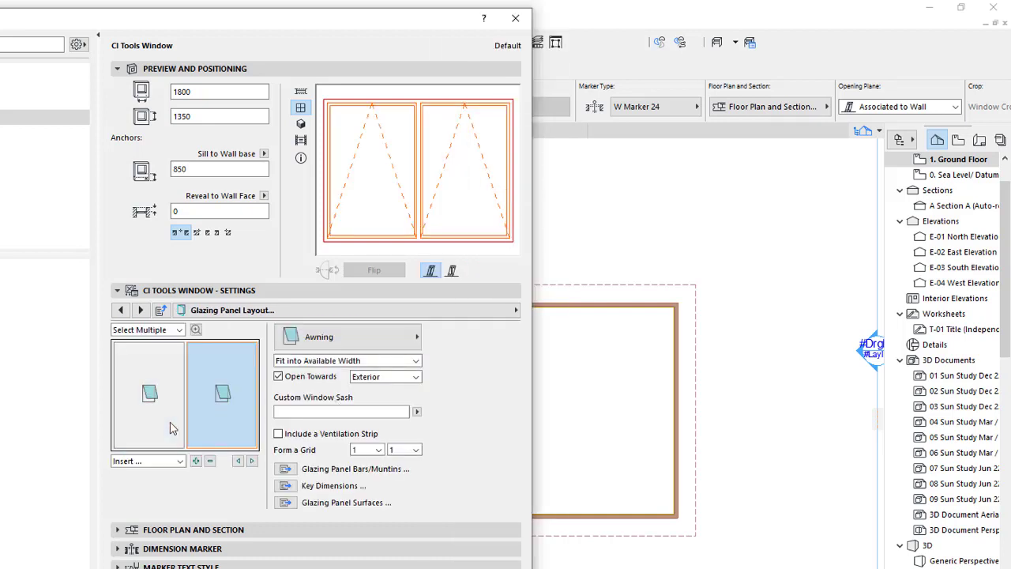
Select only the left glazing panel and change its type to Fixed Pane.
click(202, 433)
click(150, 395)
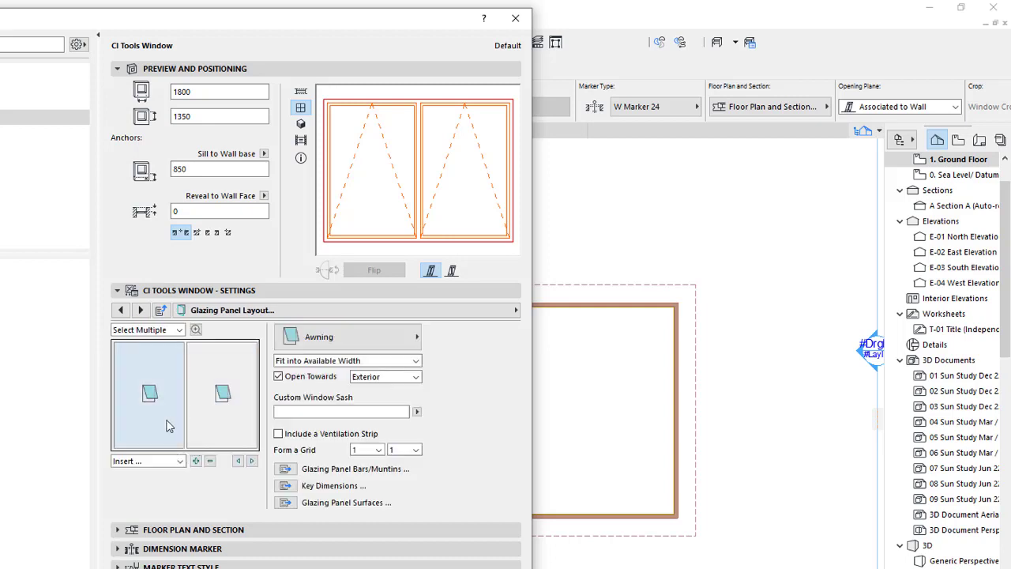
click(412, 338)
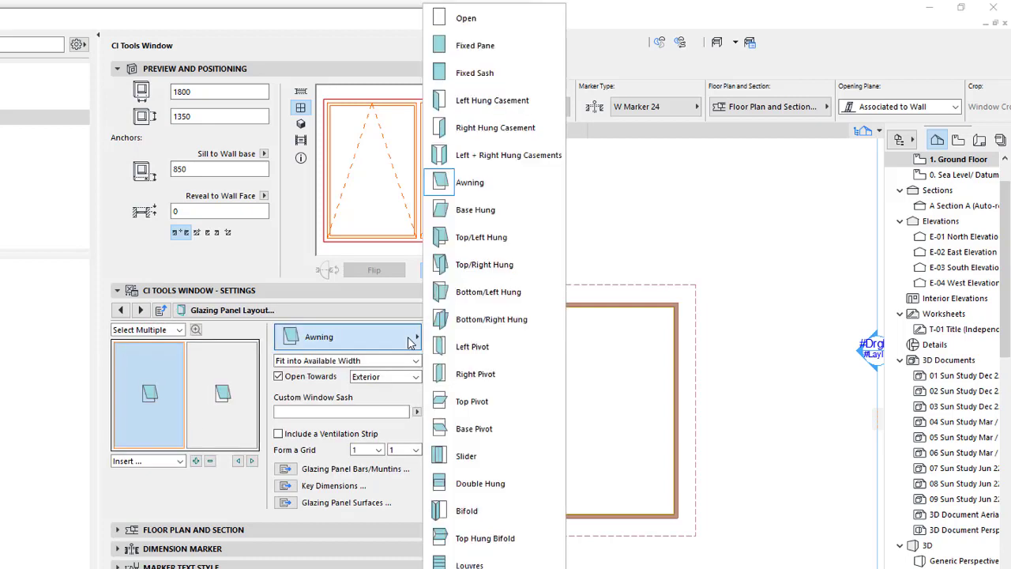
click(497, 49)
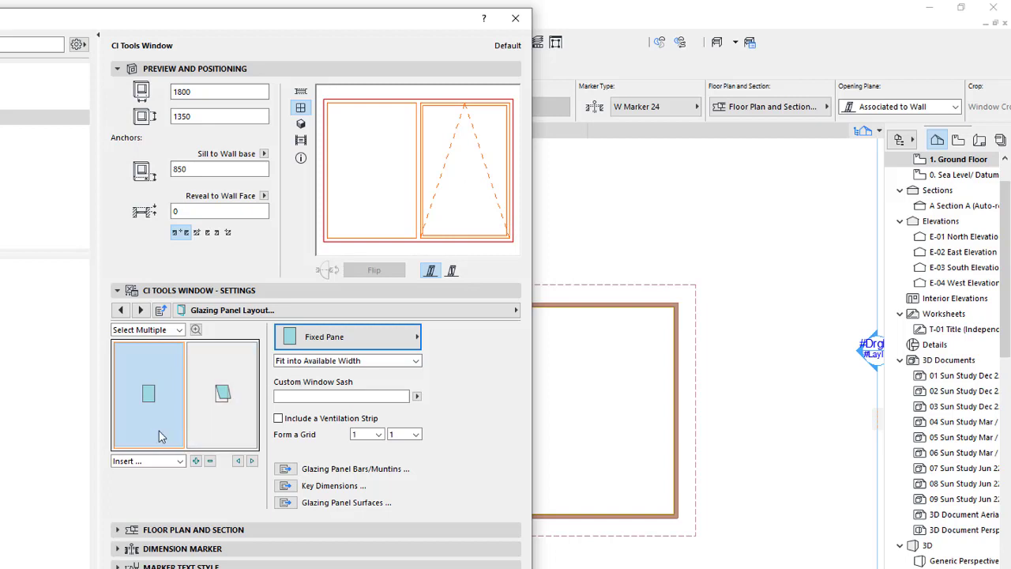
Divide the right awning panel into a 3 by 1 grid at a fixed width of 600, and accept the window settings.
click(222, 395)
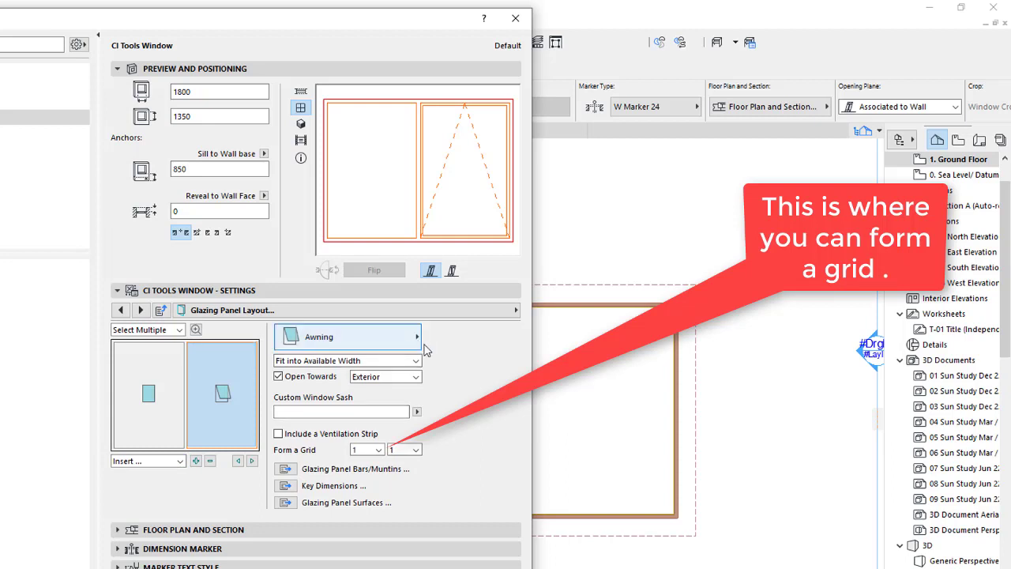
click(379, 449)
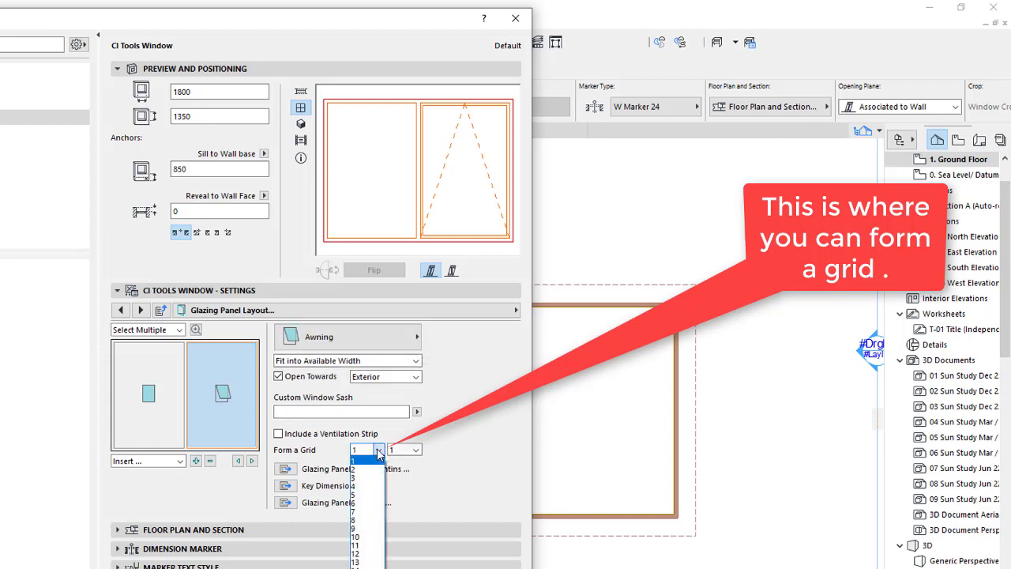
click(360, 477)
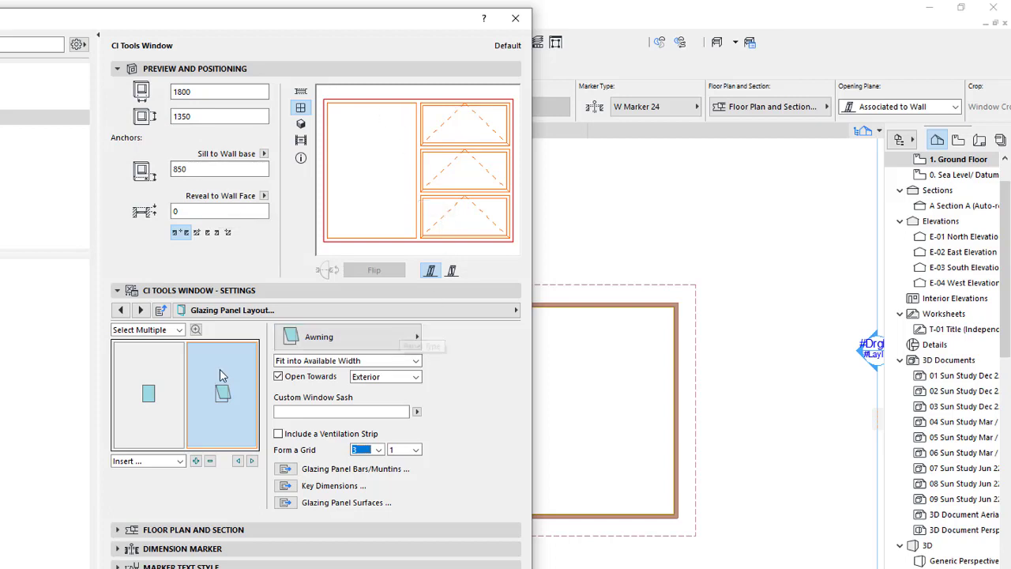
click(398, 366)
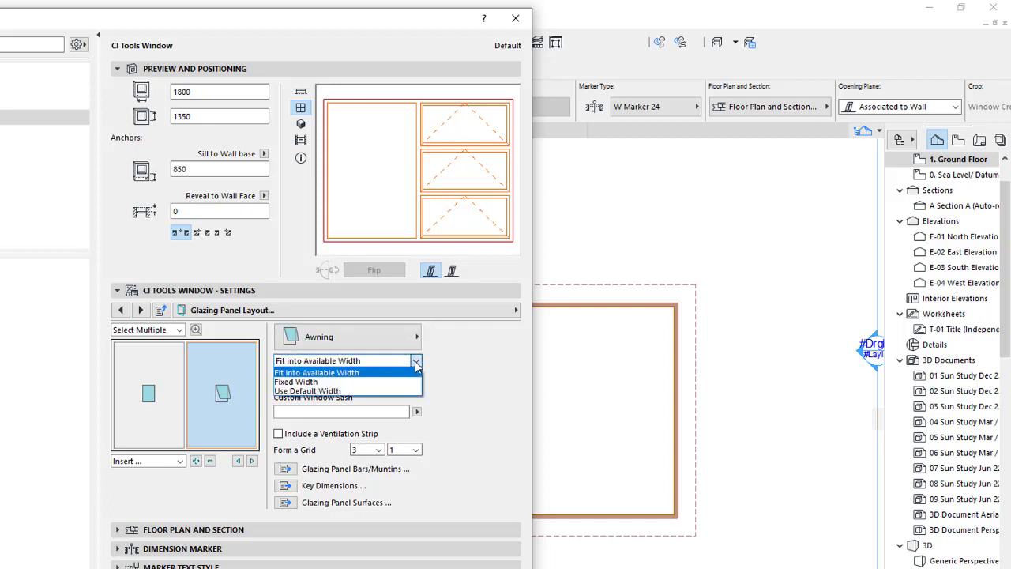
click(395, 382)
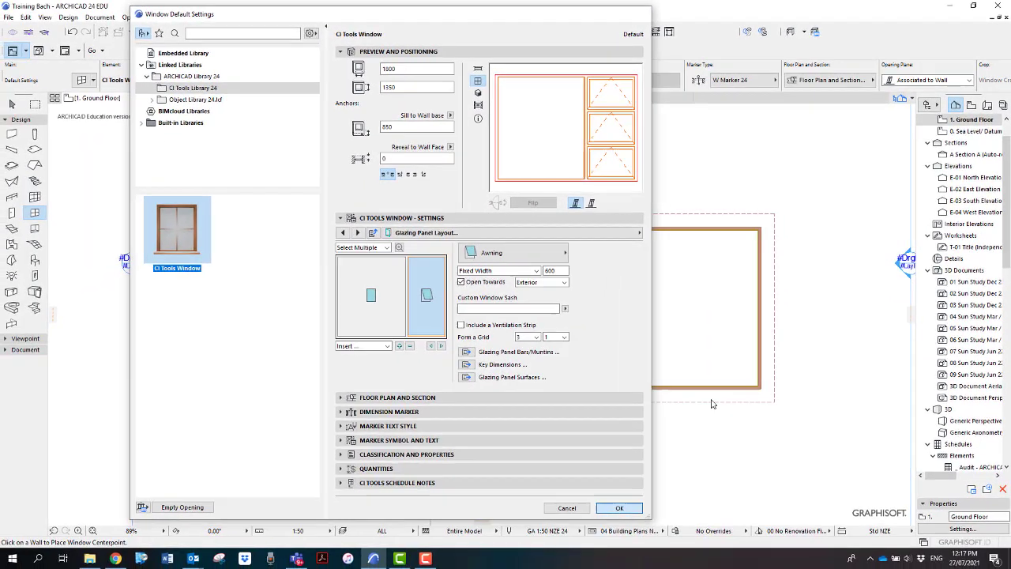
key(Return)
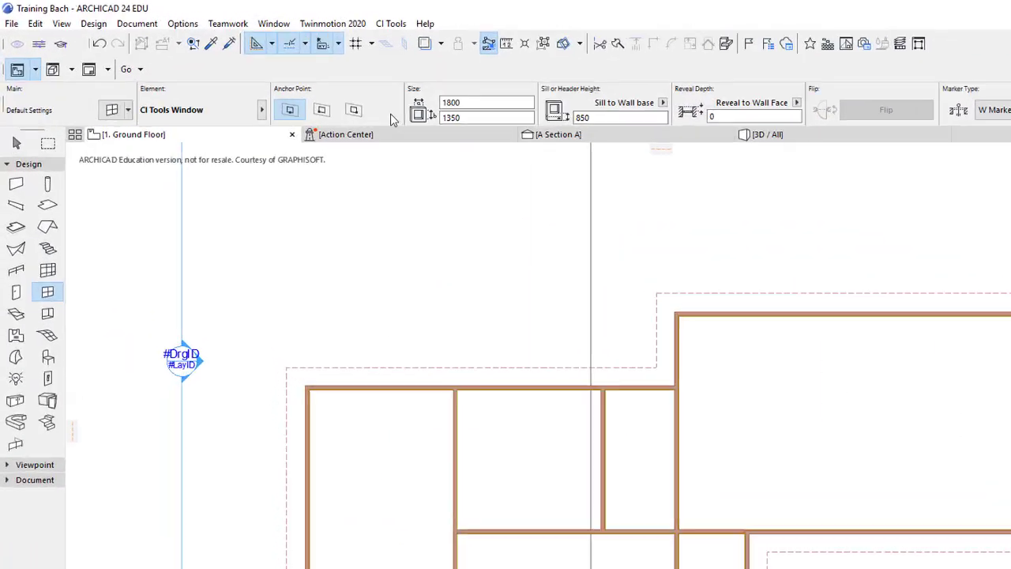
Place the window by its Side 1 anchor in the large room's upper wall, at X -800 from the right outer corner, facing outside.
click(625, 218)
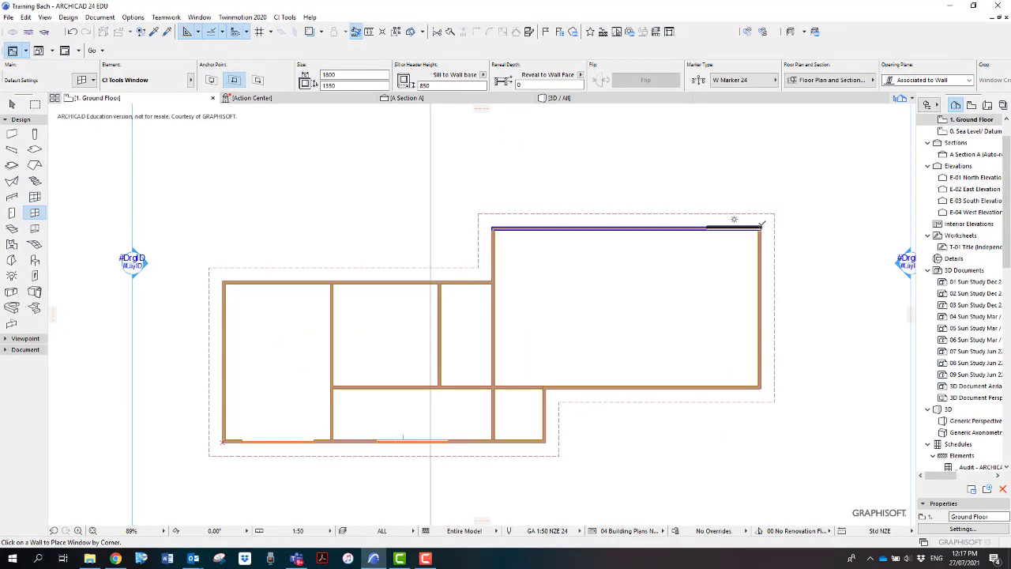
scroll(761, 225, up, 5)
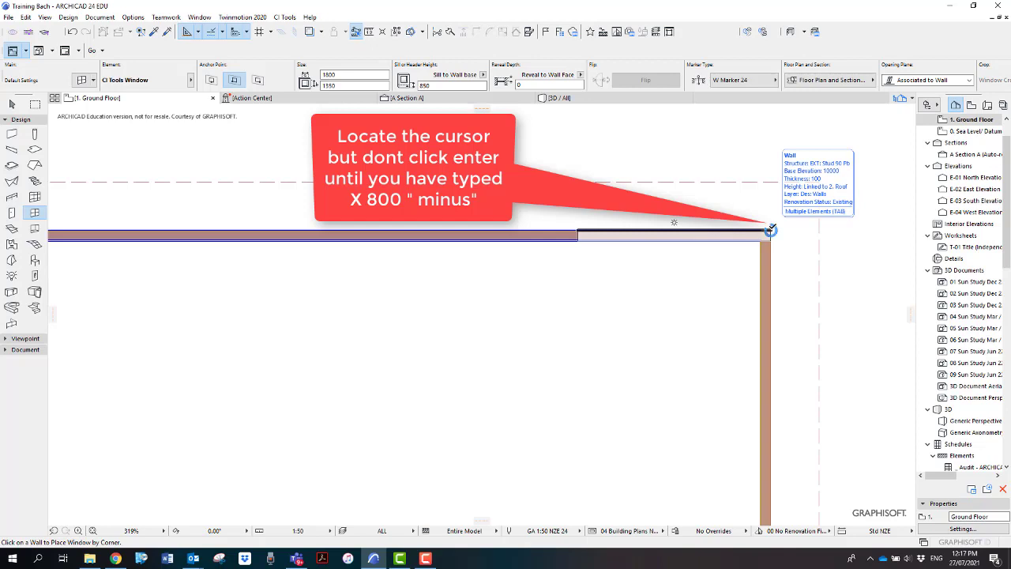
mouse_move(772, 229)
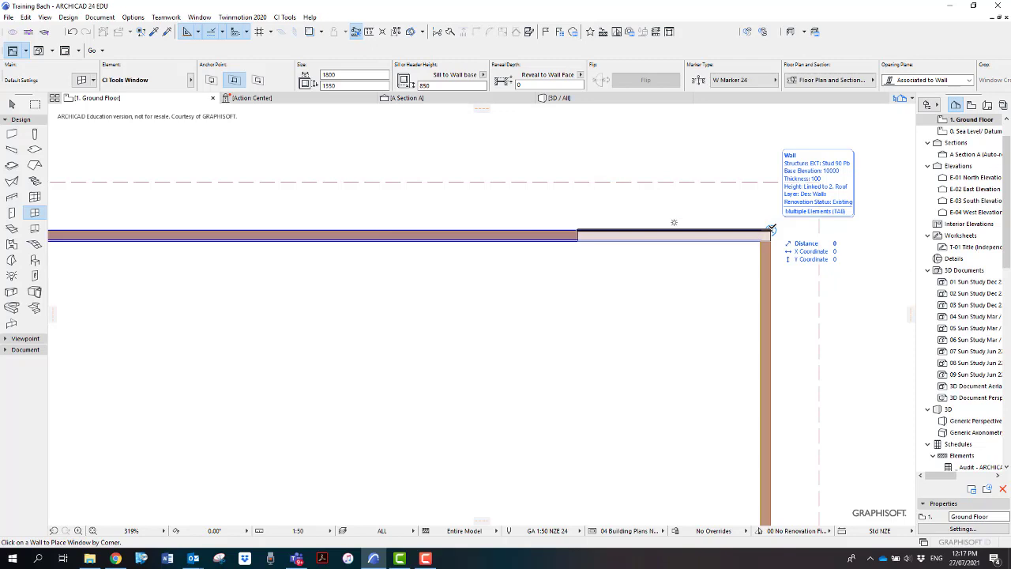
text(x)
text(800)
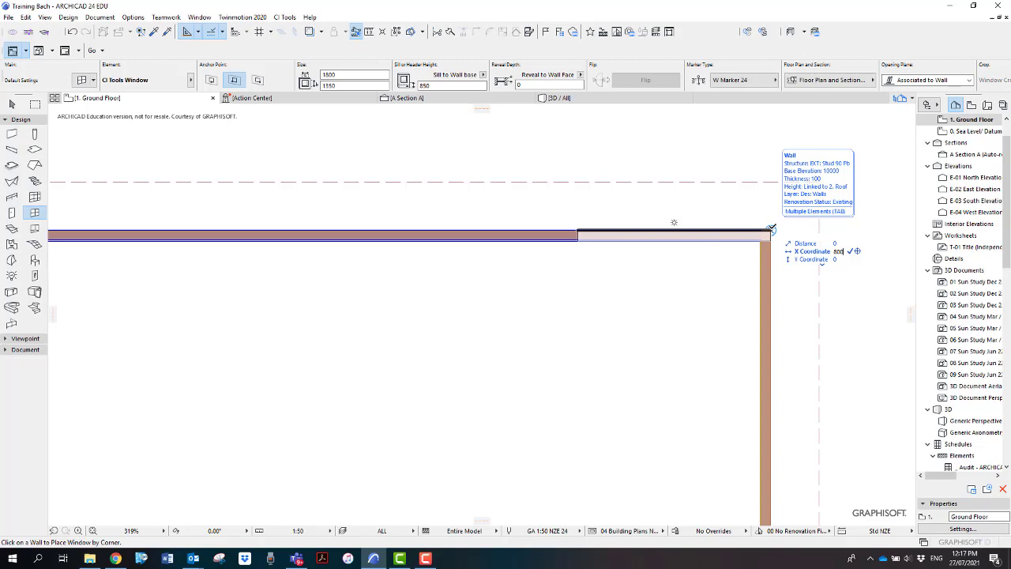
key(Return)
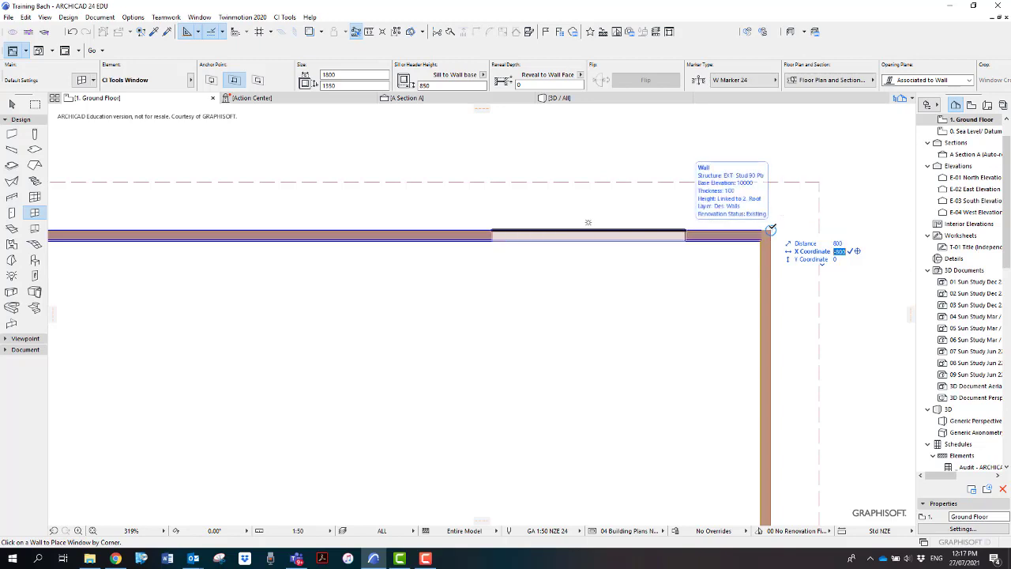
click(771, 229)
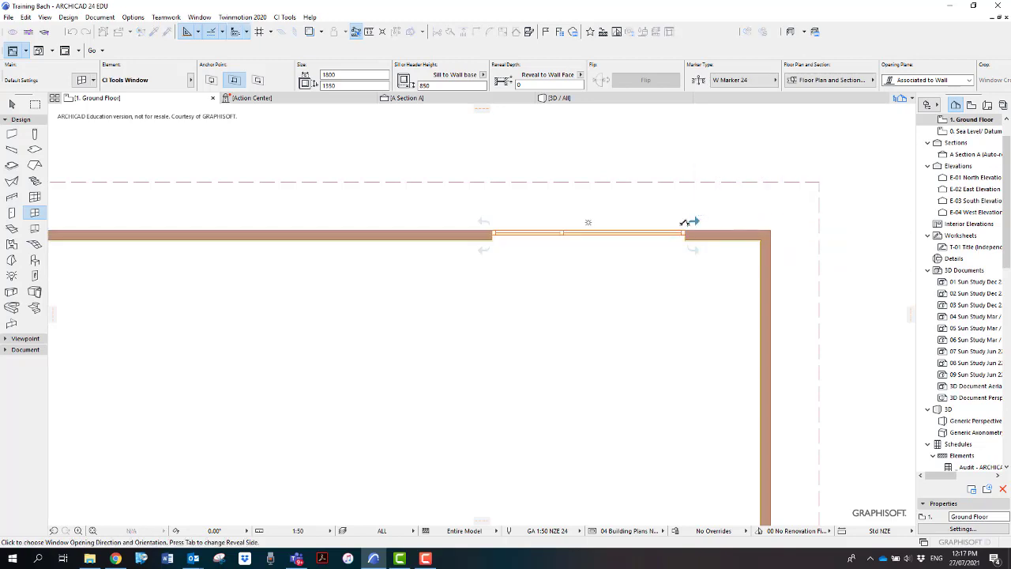
click(708, 160)
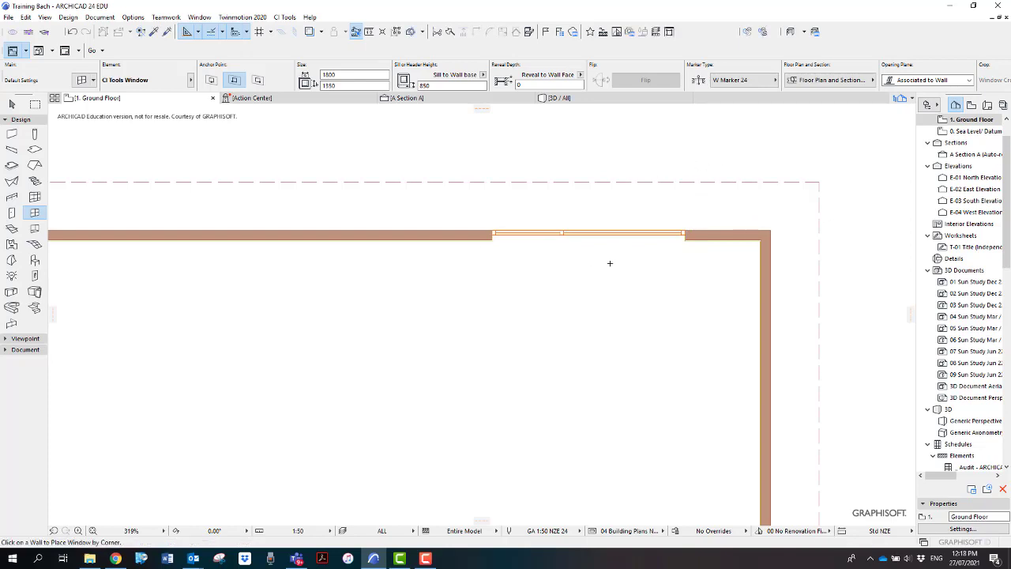
Place a second window by its Side 2 anchor, 800 from the same wall's left outer corner, mirroring the first one's orientation.
scroll(713, 275, down, 2)
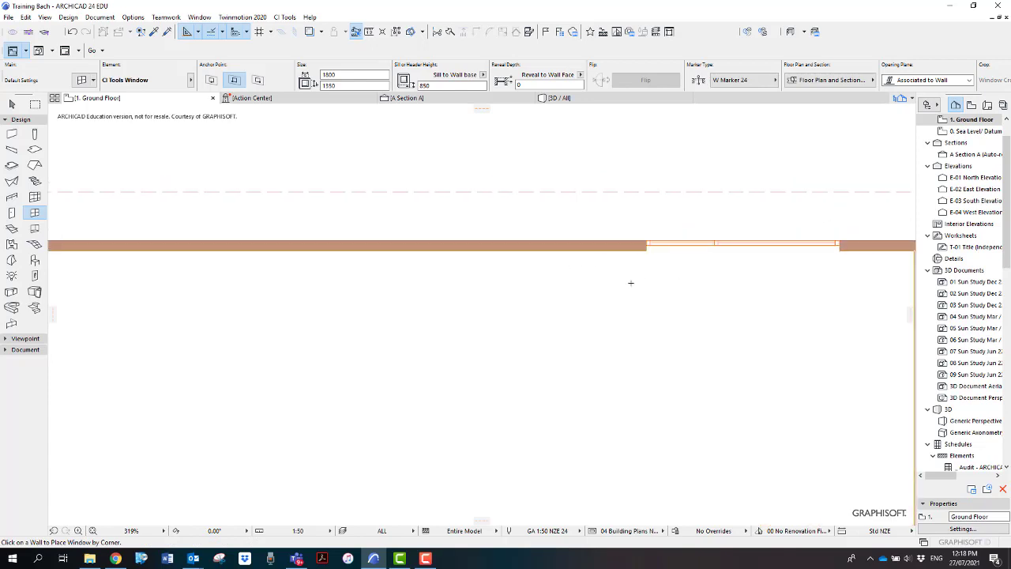
scroll(631, 282, down, 2)
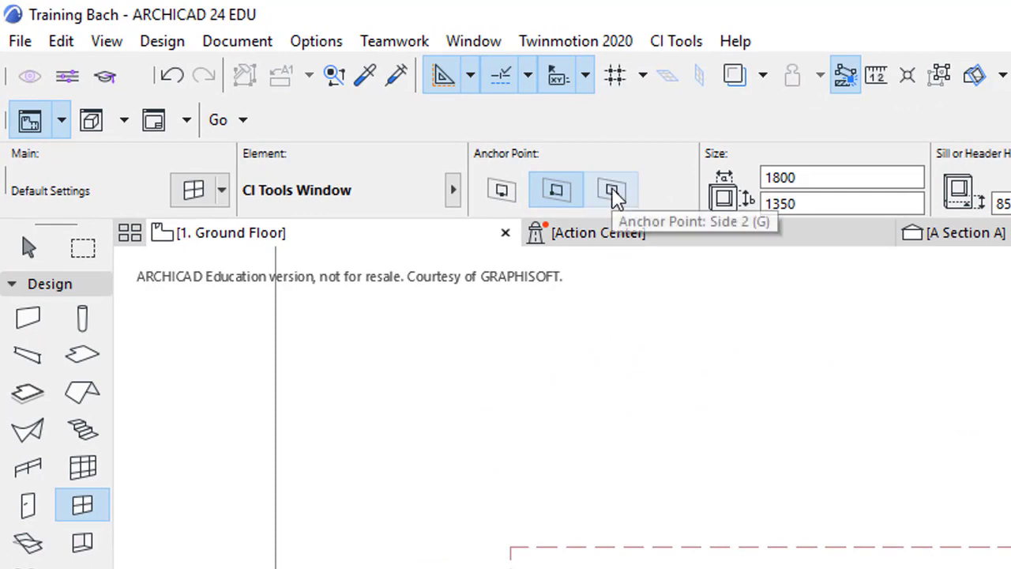
click(613, 191)
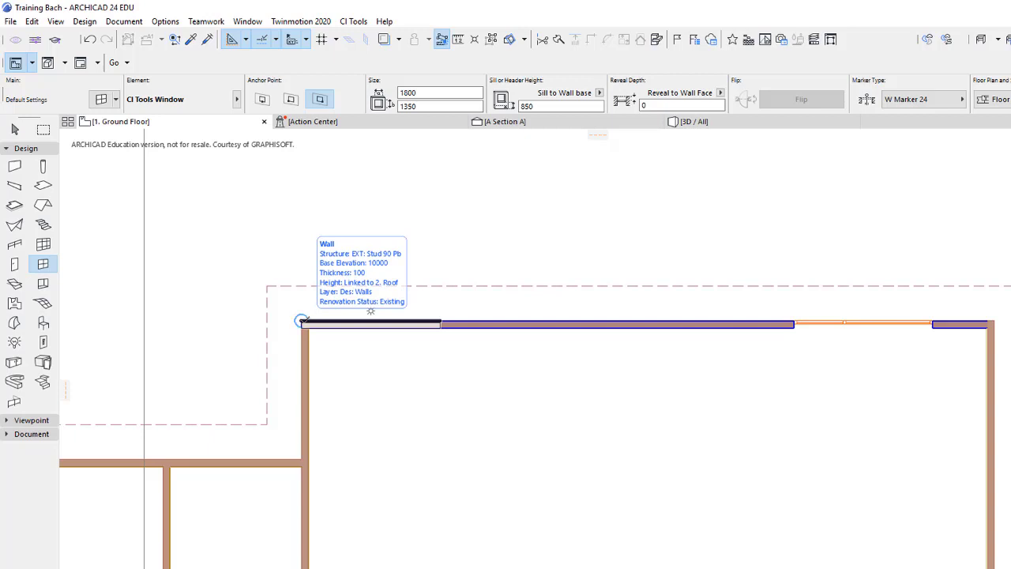
key(x)
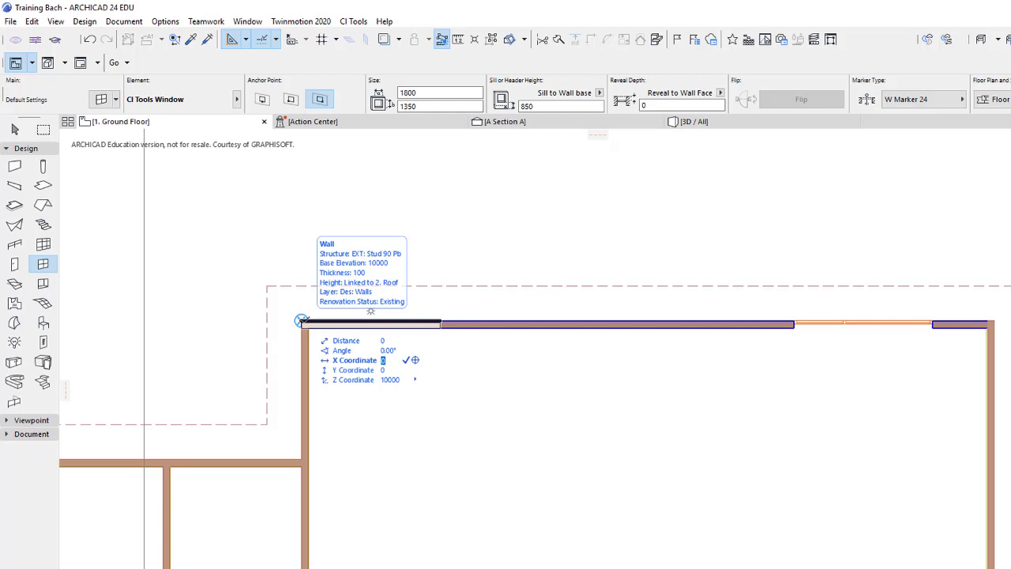
text(800)
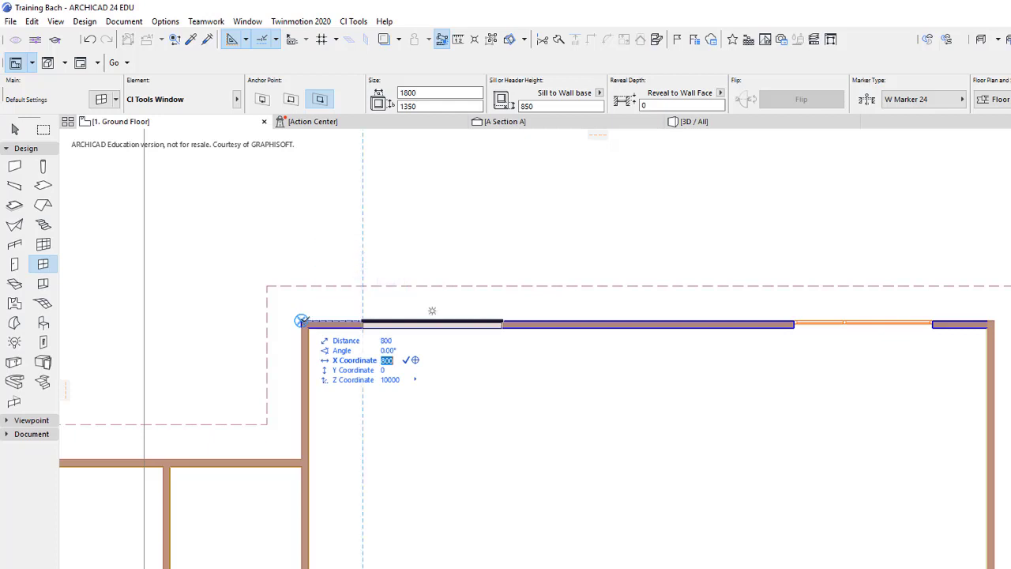
key(Return)
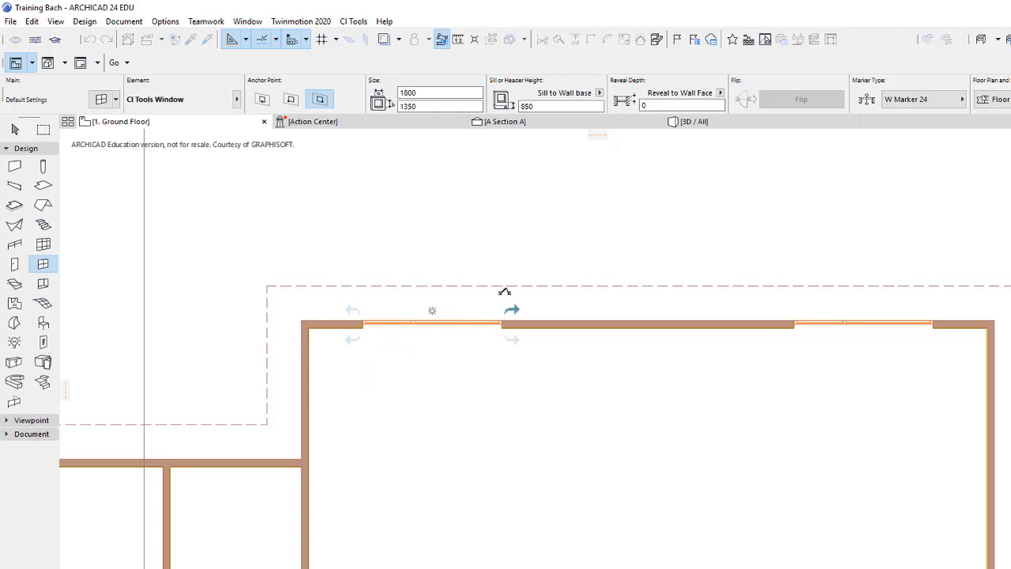
click(372, 292)
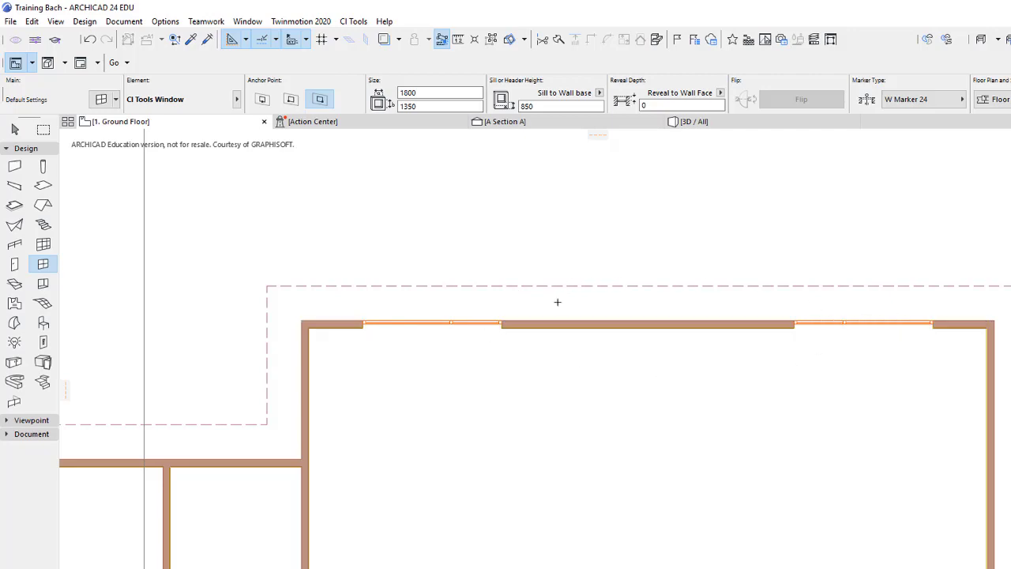
Inspect the two placed windows from outside in the 3D view, and return to the ground floor plan.
click(763, 125)
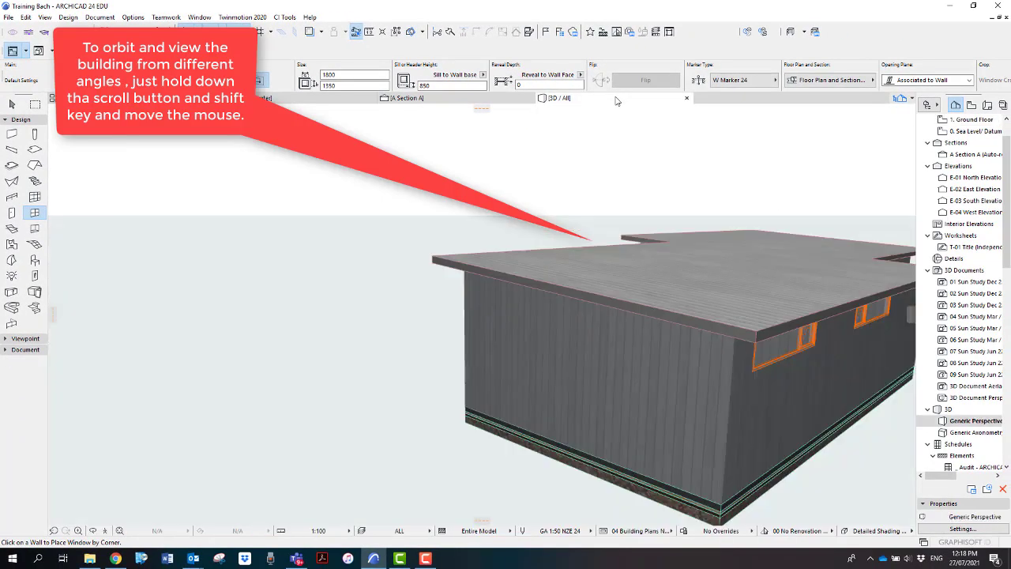
shift+middle_drag(467, 286, 526, 329)
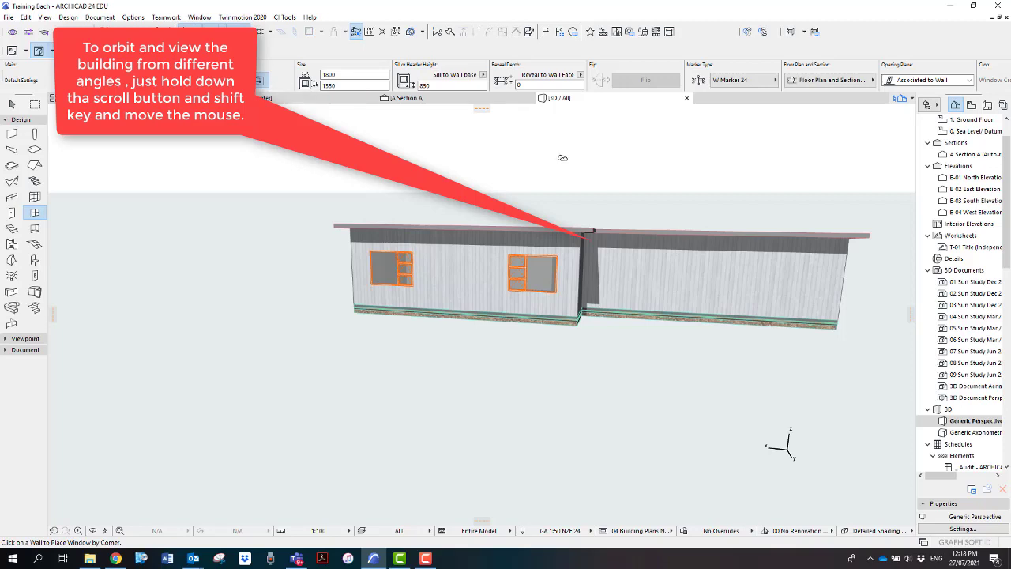
key(F2)
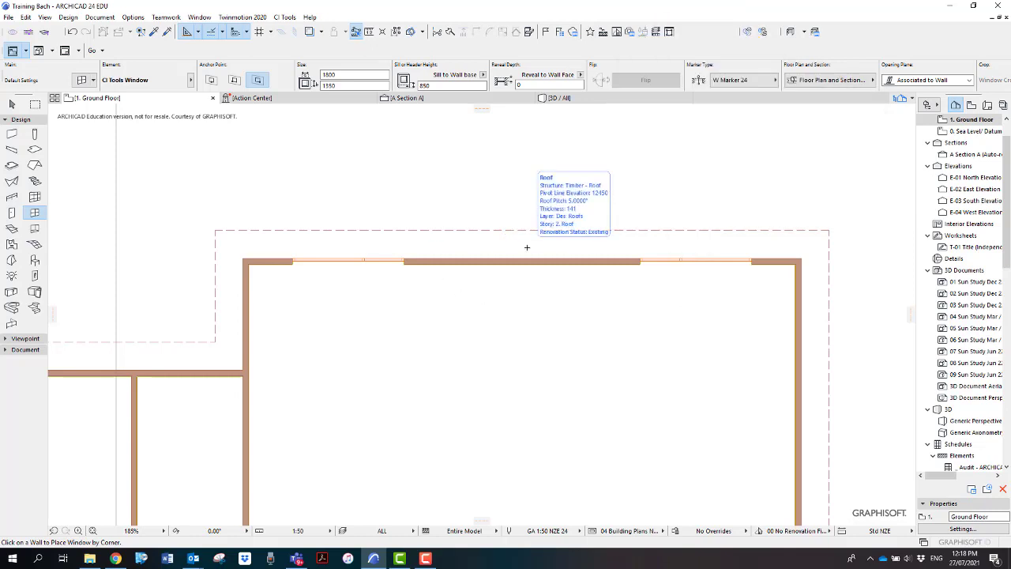
Set the default CI Tools window's size to 2400 wide by 2200 high, with the sill at 0 from the wall base.
click(82, 81)
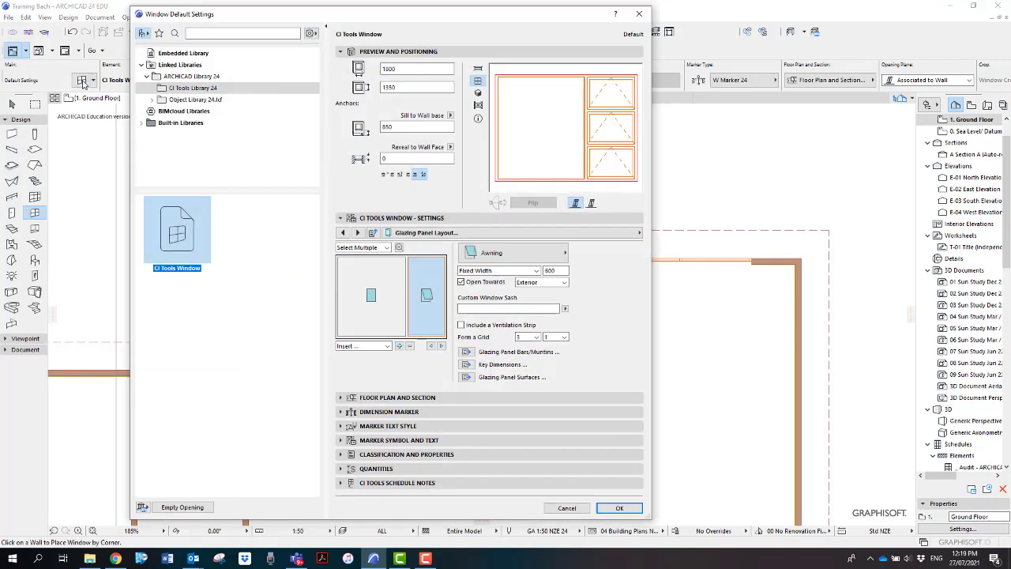
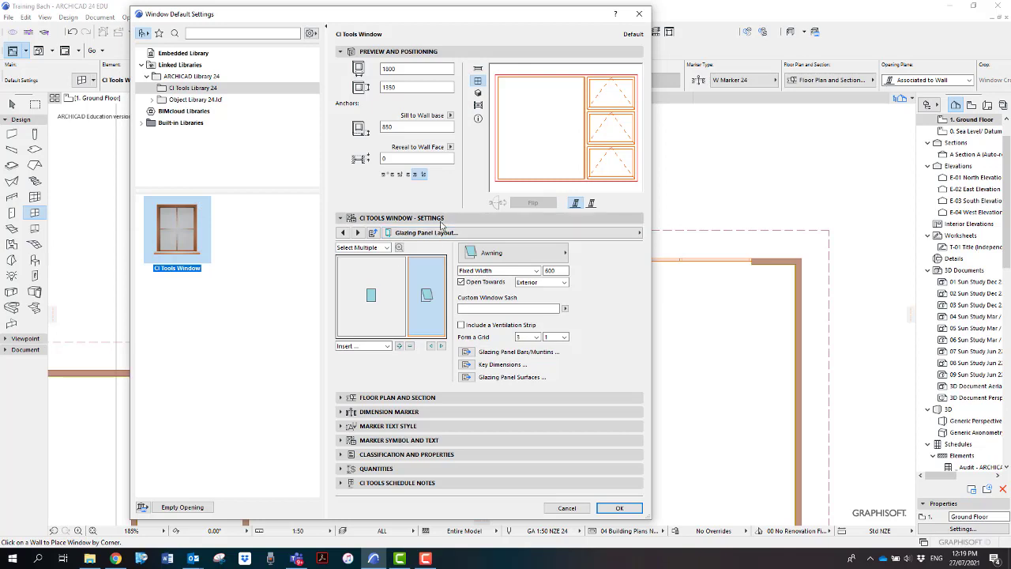
double_click(395, 69)
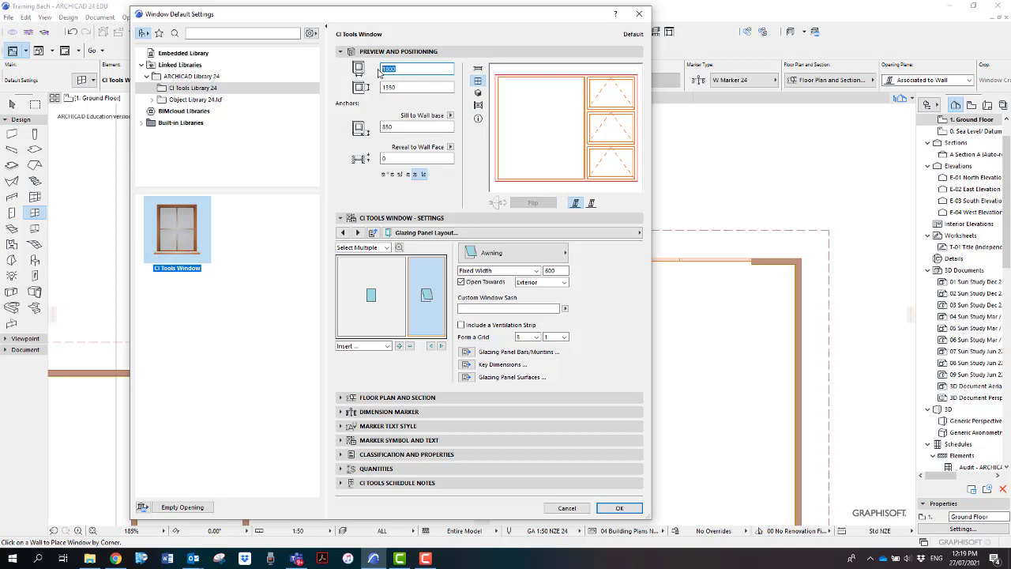
text(4)
text(400)
key(Return)
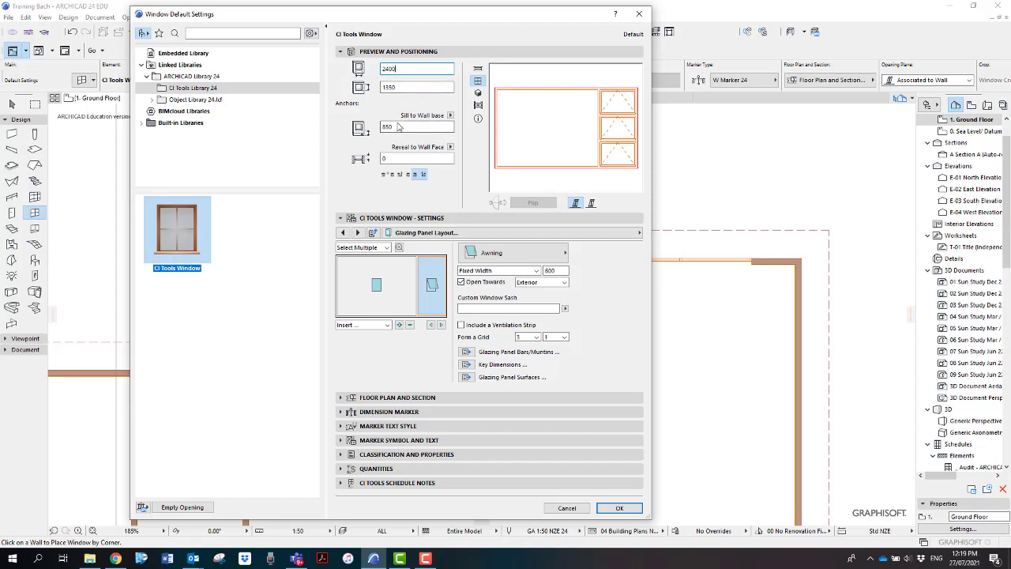
drag(406, 87, 382, 90)
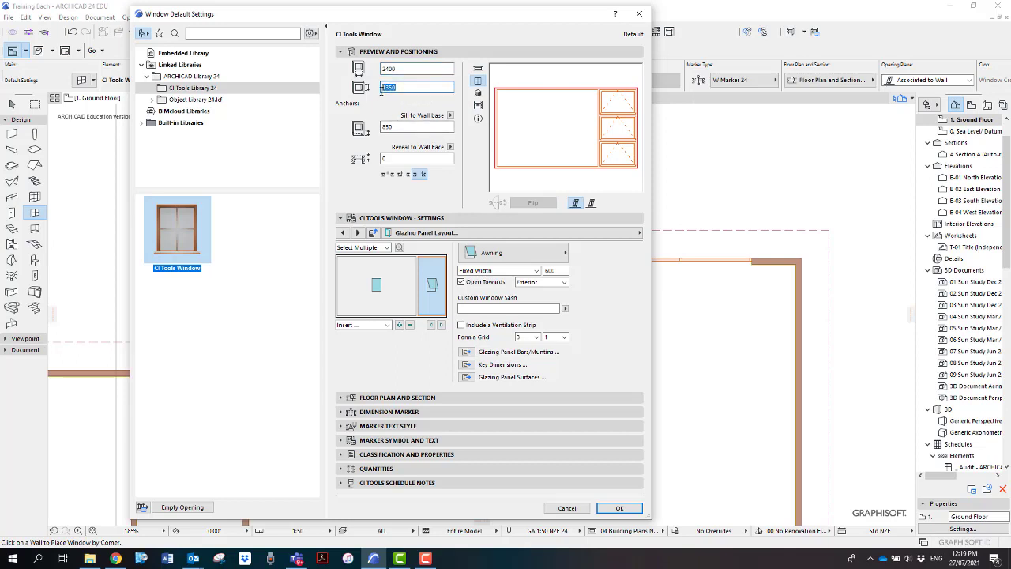
text(1)
key(Tab)
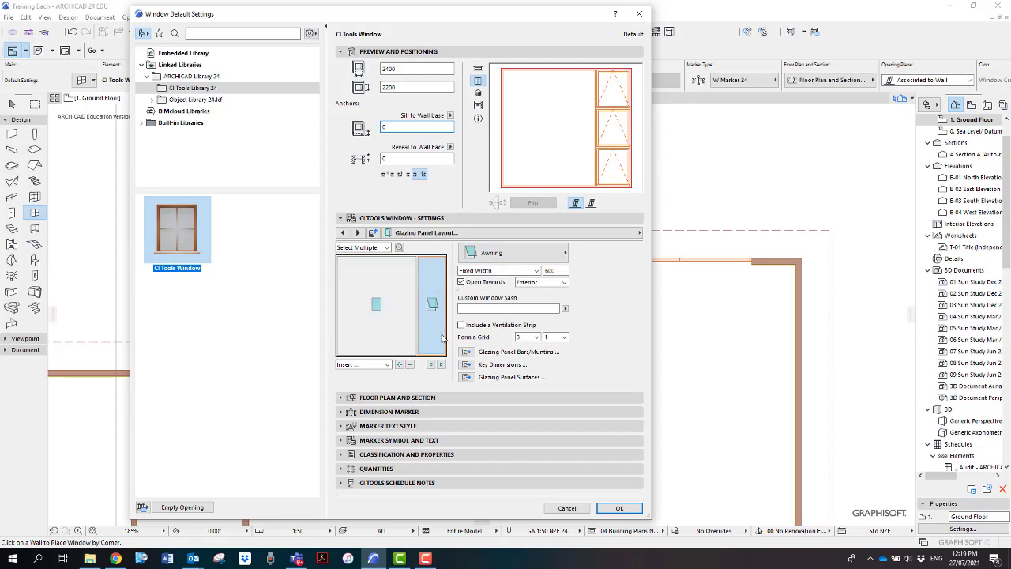
Remove the awning panel from the glazing layout and change the remaining fixed pane's type to Door.
click(409, 364)
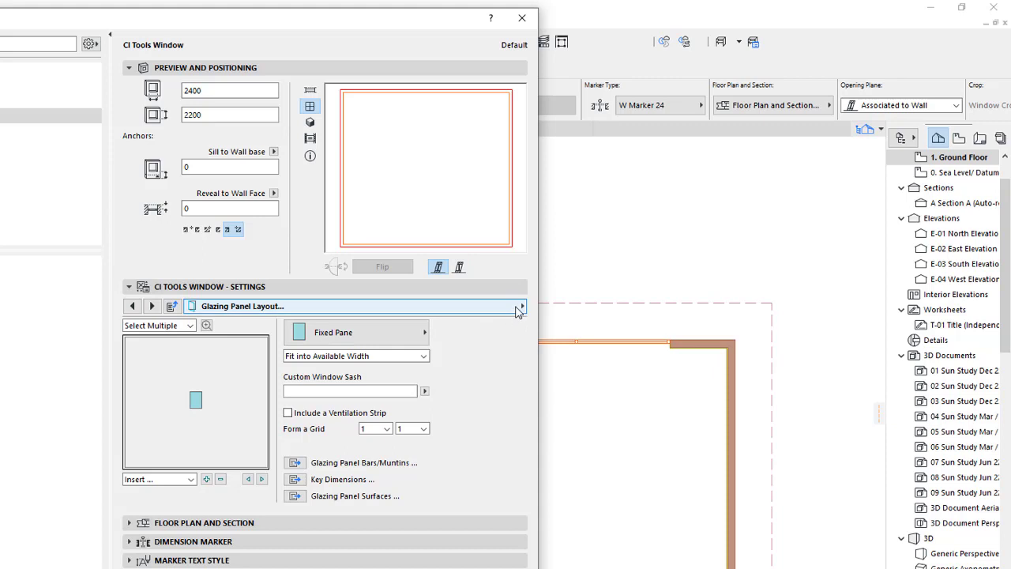
click(411, 337)
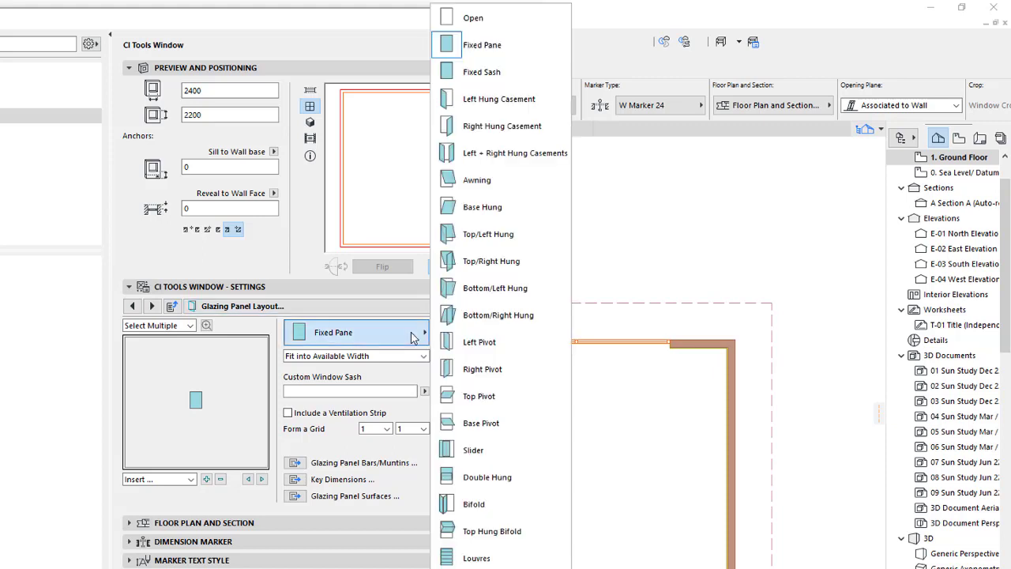
click(478, 558)
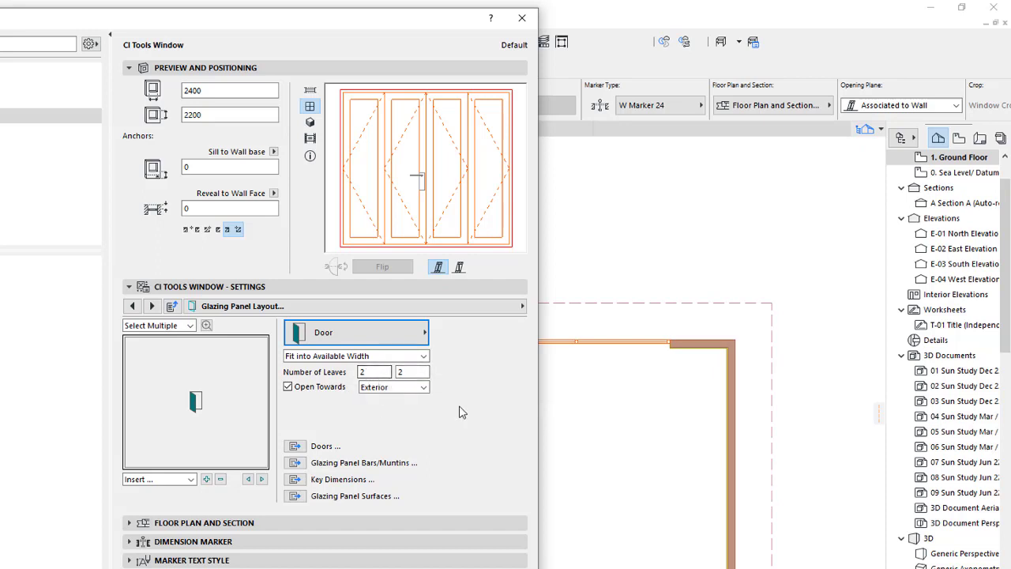
Review the available door types in the window's Doors settings, keeping Bi-fold selected.
click(511, 307)
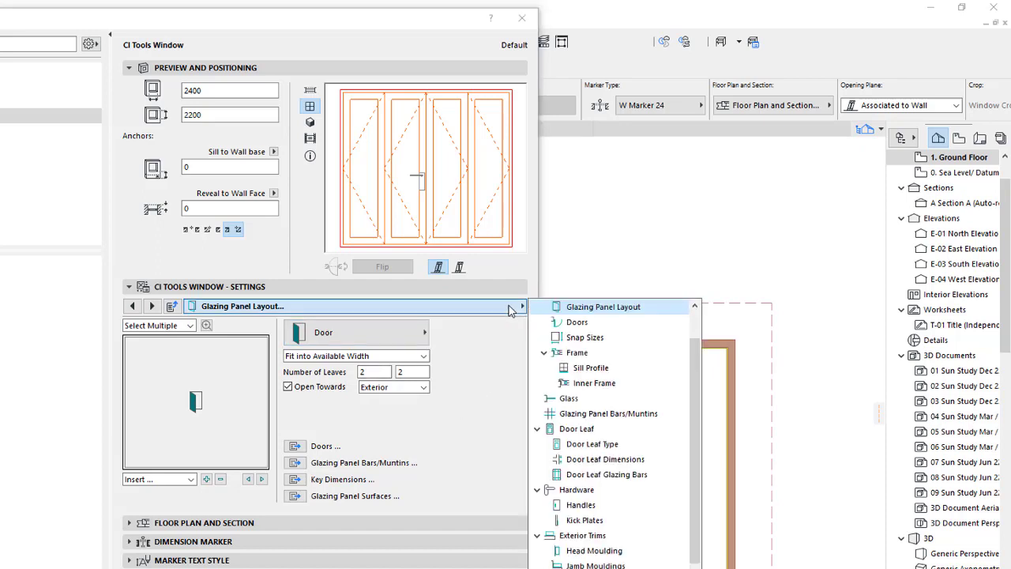
click(600, 323)
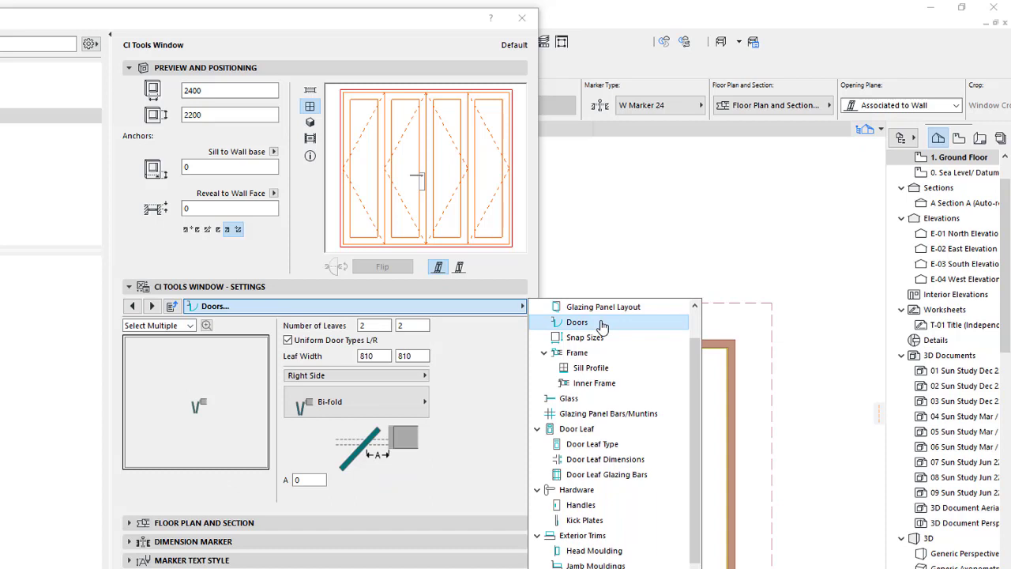
click(424, 406)
click(424, 405)
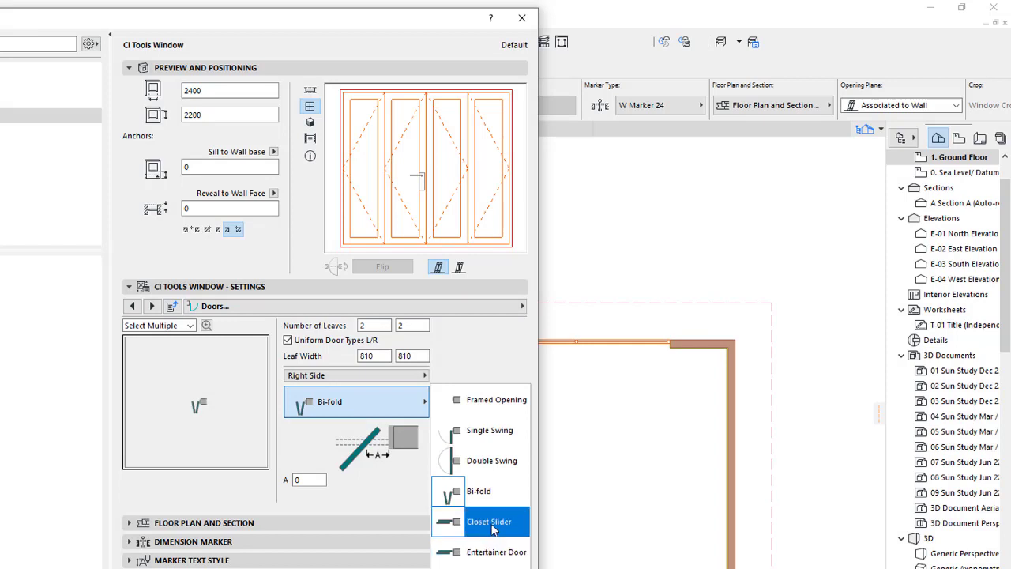
click(417, 406)
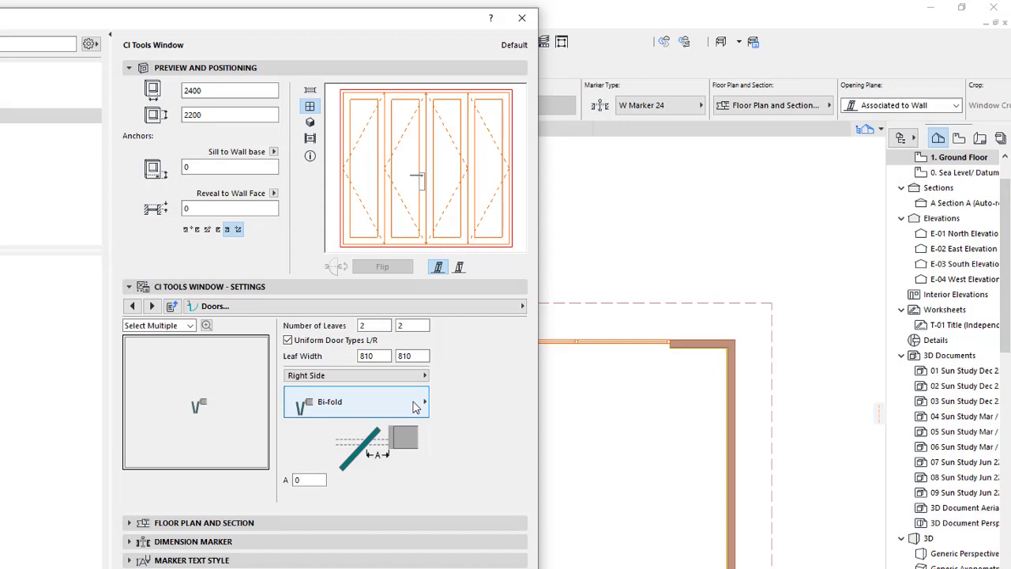
Set the door leaf type to 1-A in the window's door leaf settings.
click(522, 307)
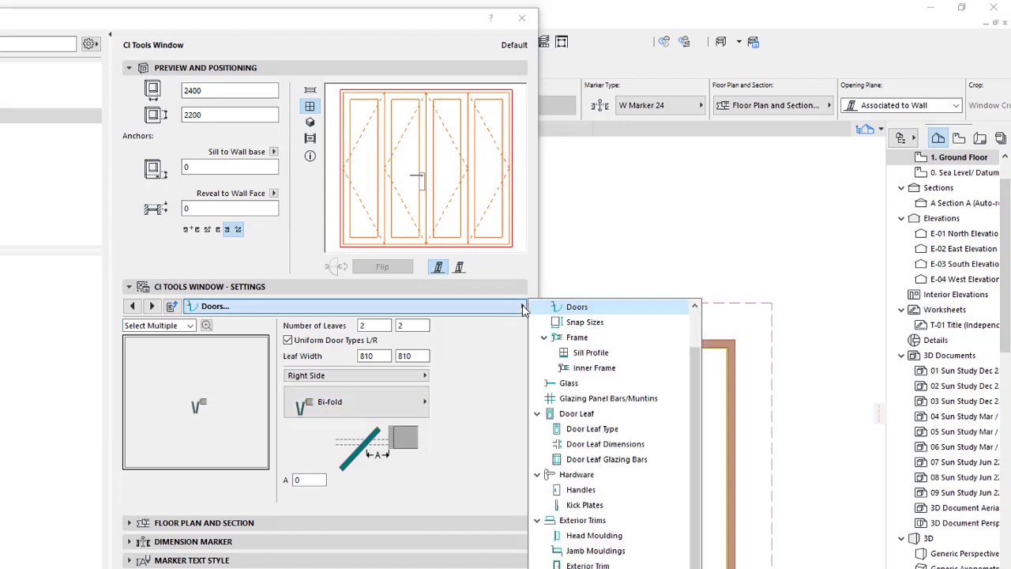
click(593, 416)
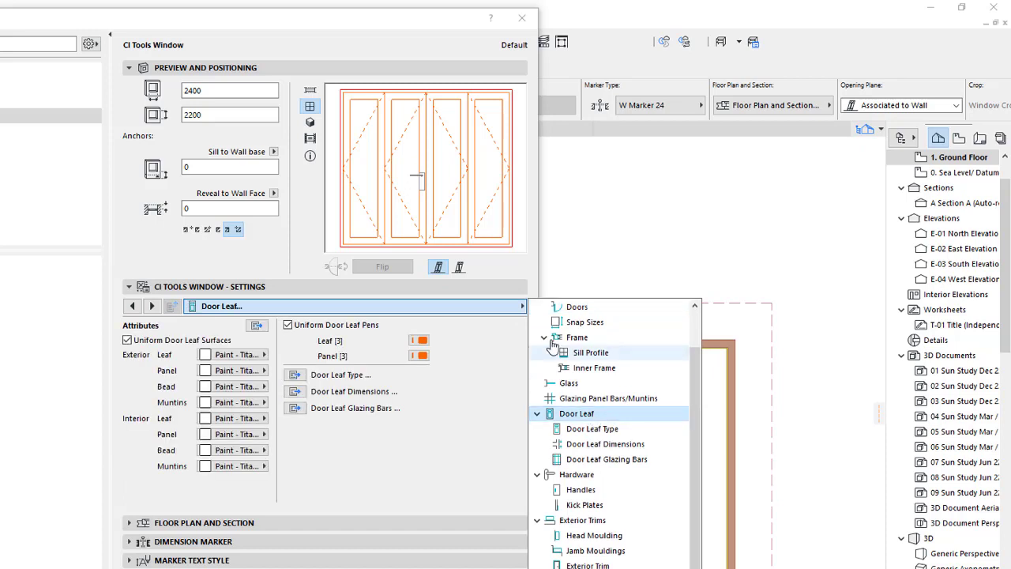
click(605, 429)
click(360, 391)
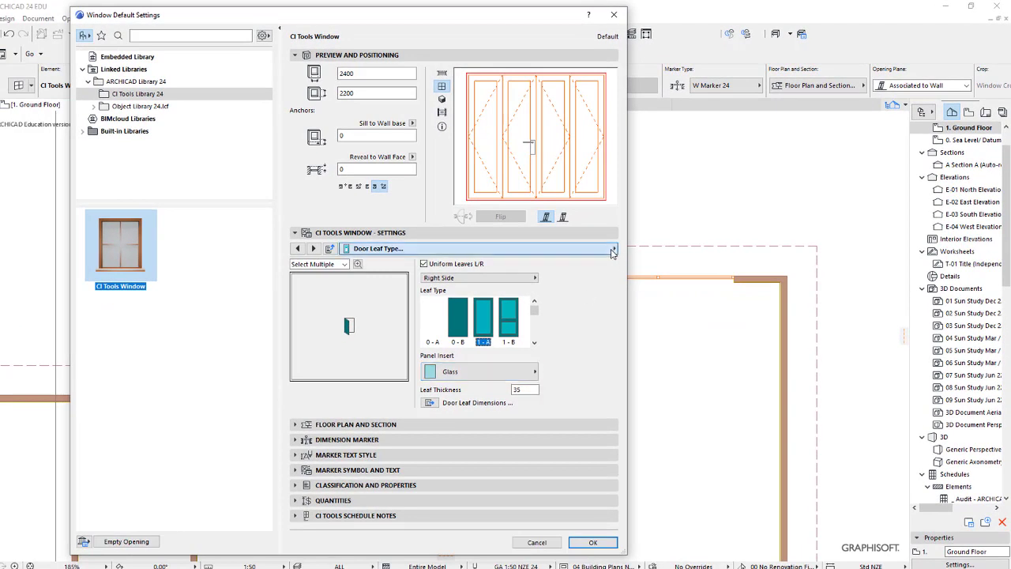
Review the Display Options for the door opening in plan view, and accept the window settings.
click(613, 251)
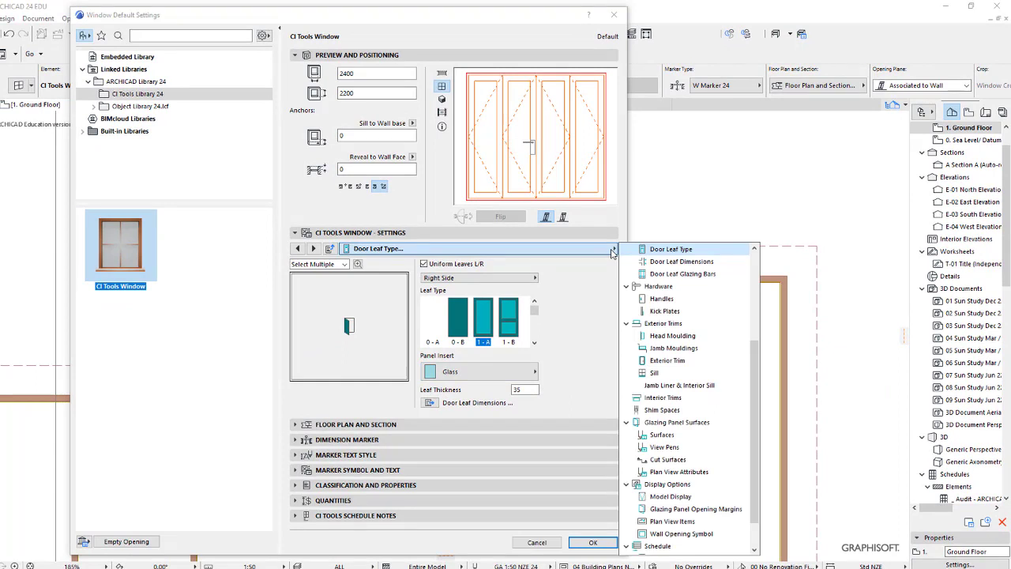
click(694, 486)
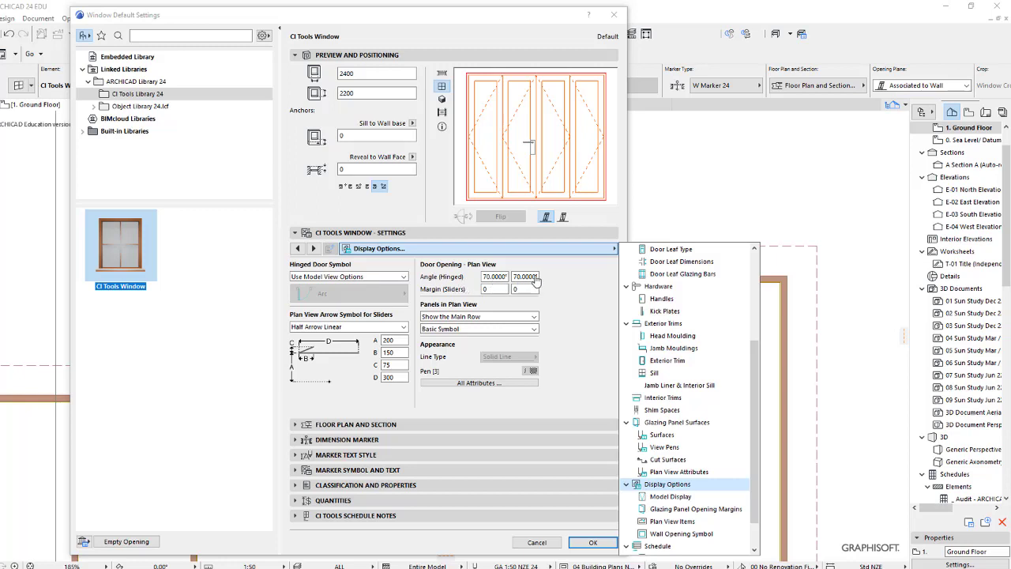
click(596, 544)
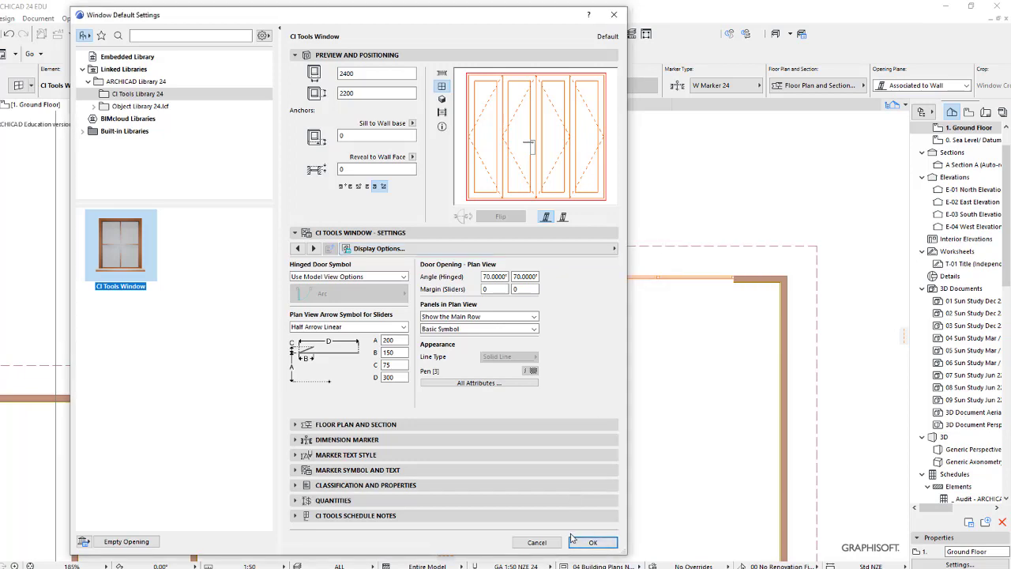
click(588, 542)
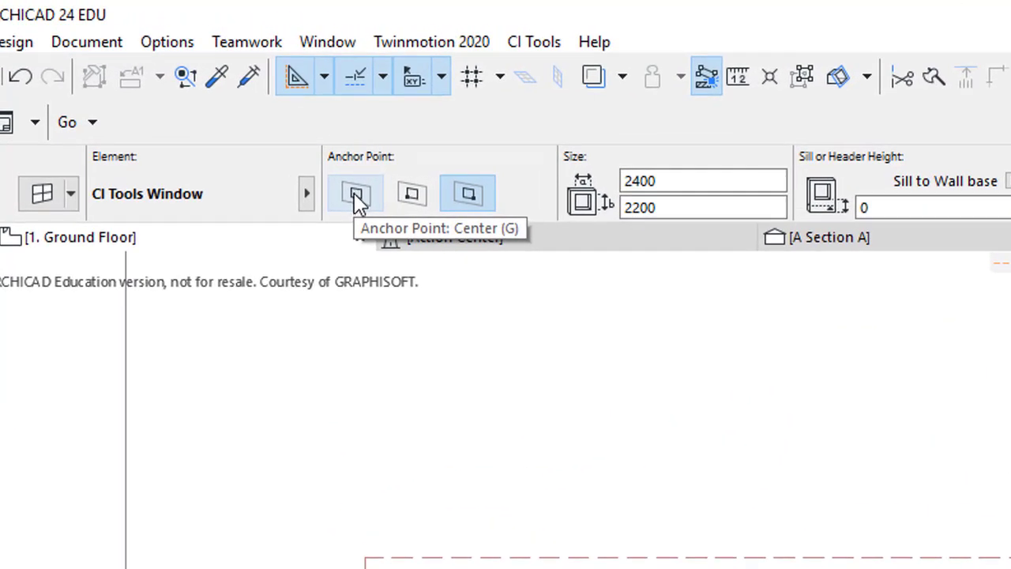
Place the bi-fold door unit by its Center anchor midway between the two windows in the upper wall, opening outside.
click(355, 194)
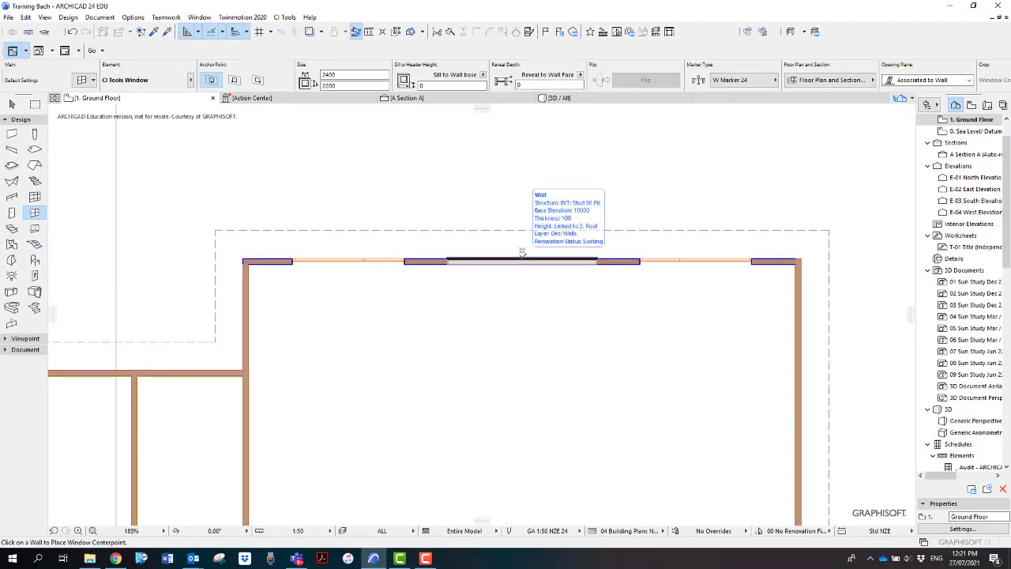
click(521, 251)
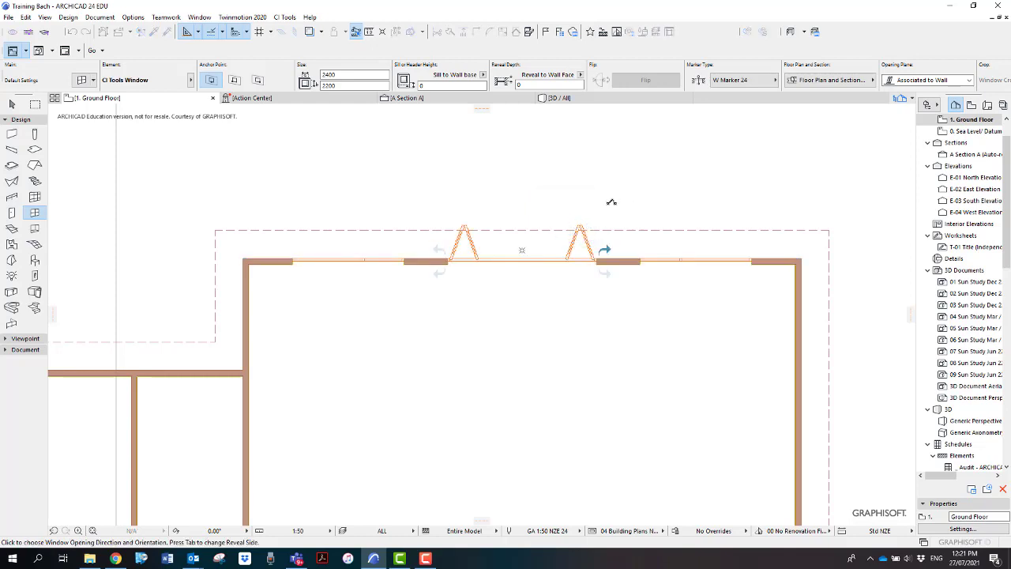
click(617, 202)
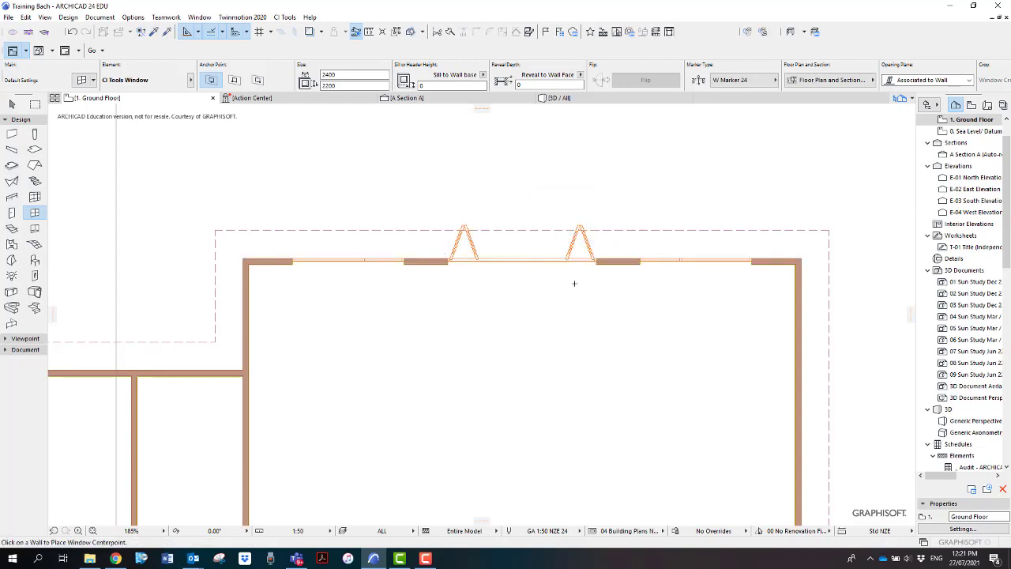
Check the bi-fold door between the two windows in the 3D view, and return to the ground floor plan.
scroll(575, 290, down, 3)
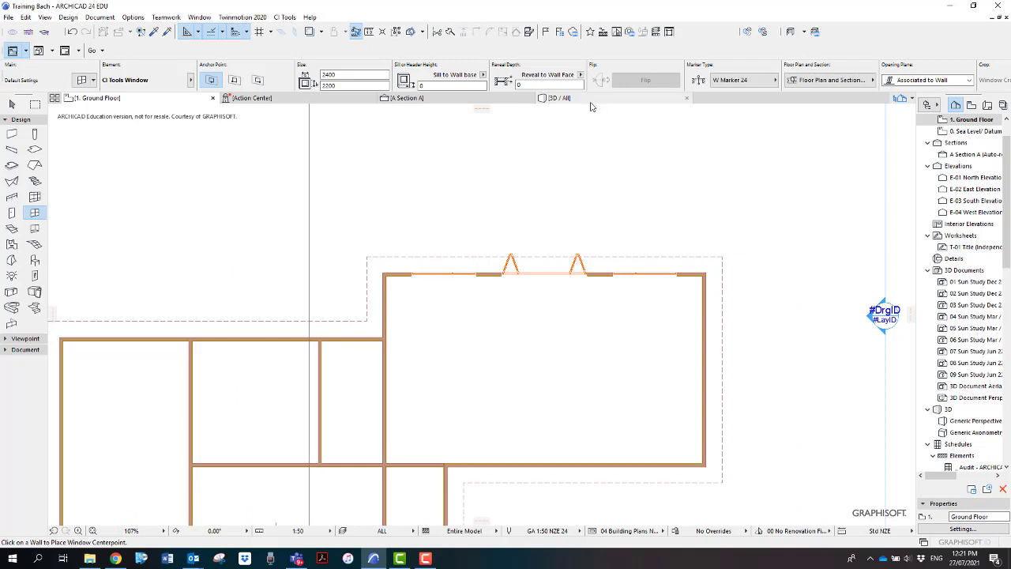
click(594, 101)
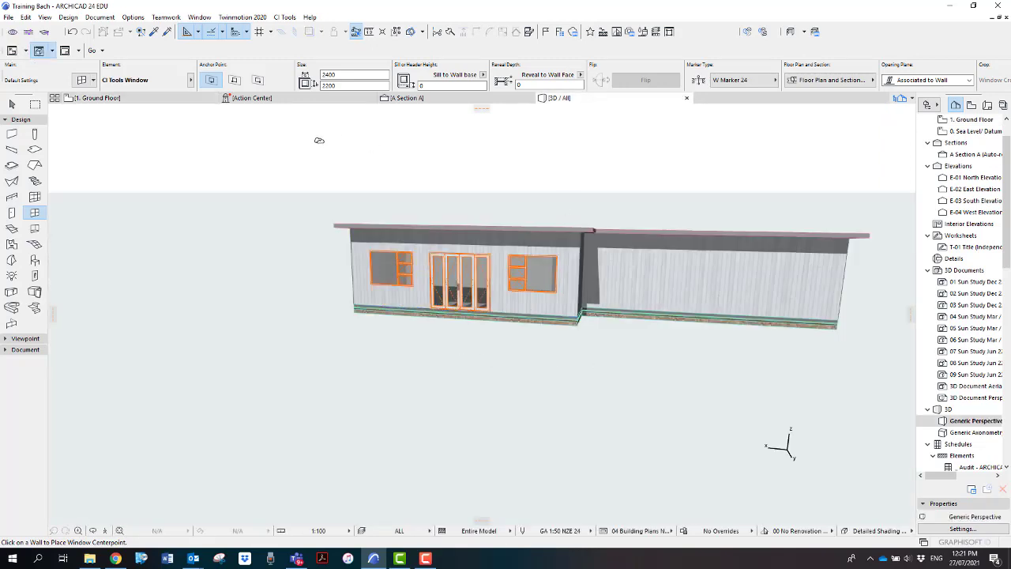
key(F2)
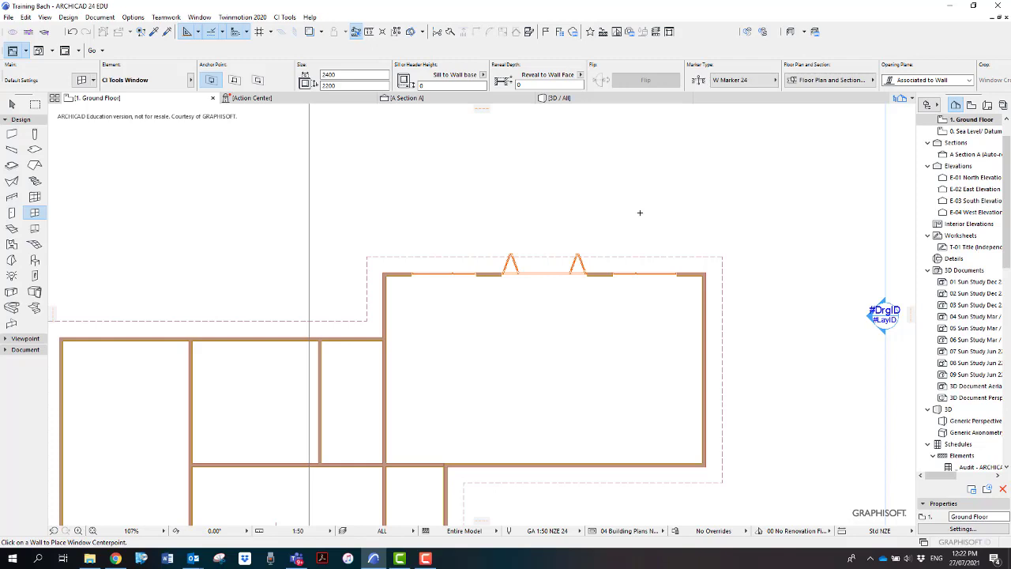
Pick up the parameters of the left window in the upper wall and set the default window's width to 1200.
click(154, 32)
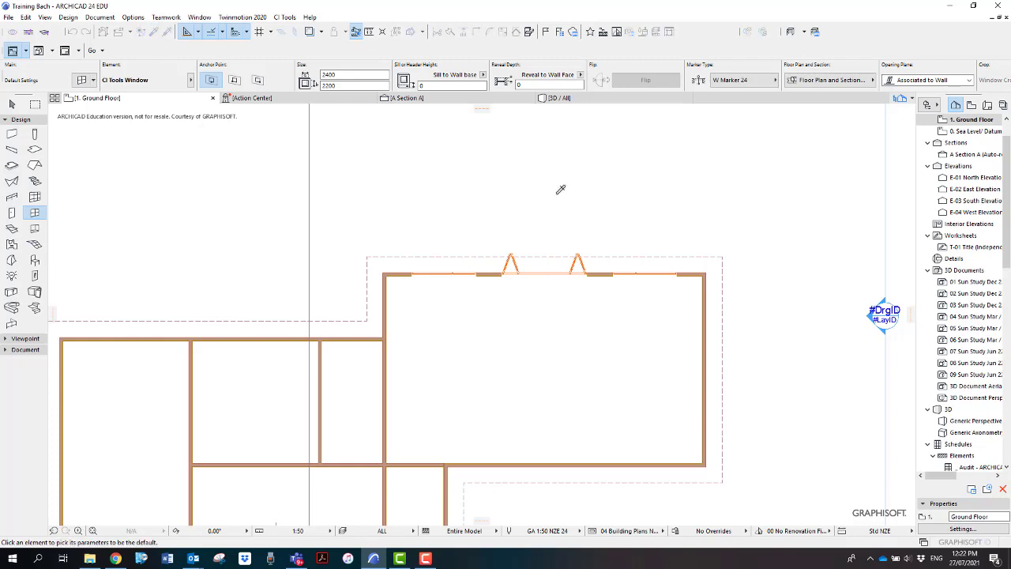
click(417, 271)
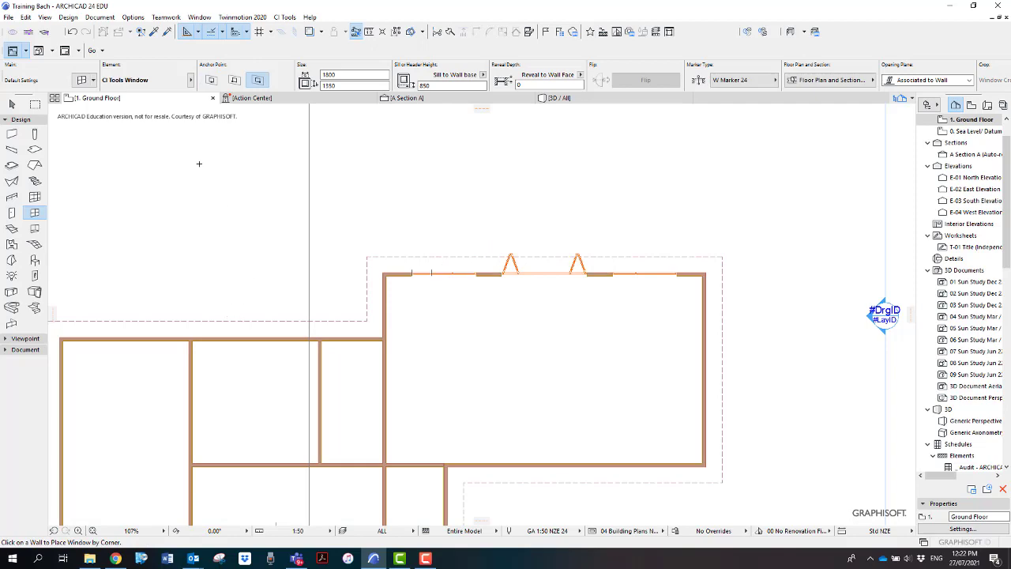
click(83, 80)
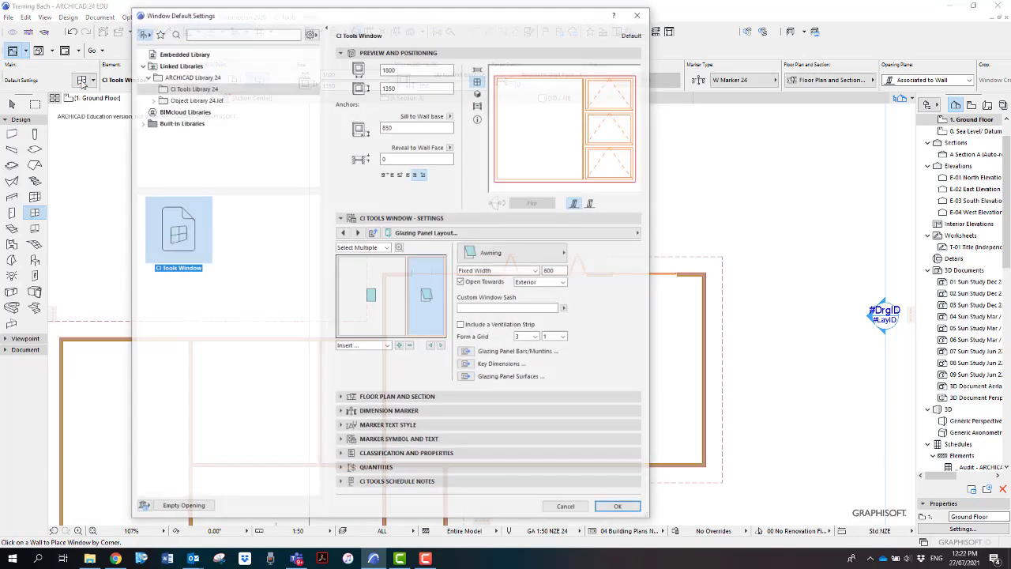
double_click(410, 68)
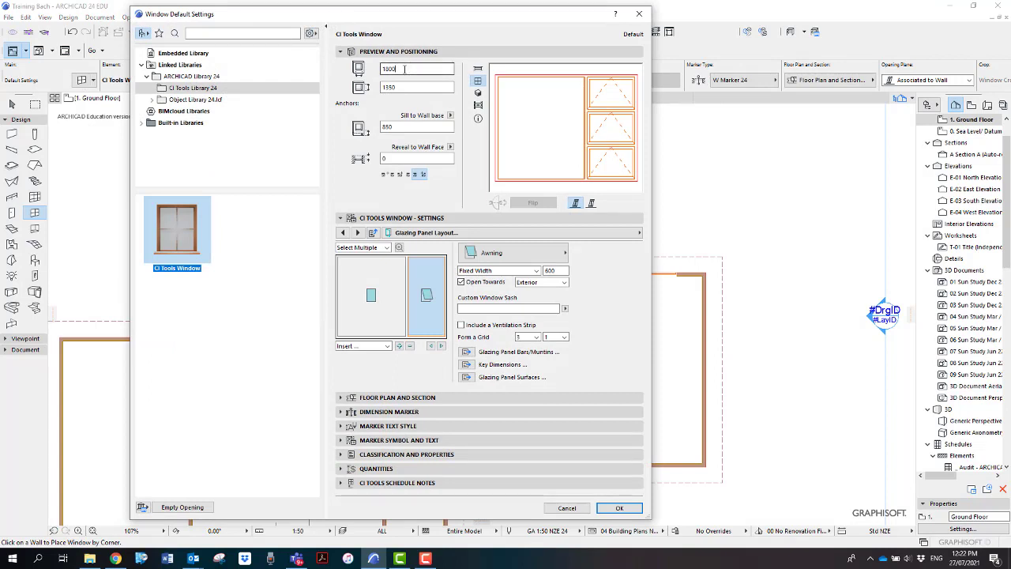
text(1200)
key(Return)
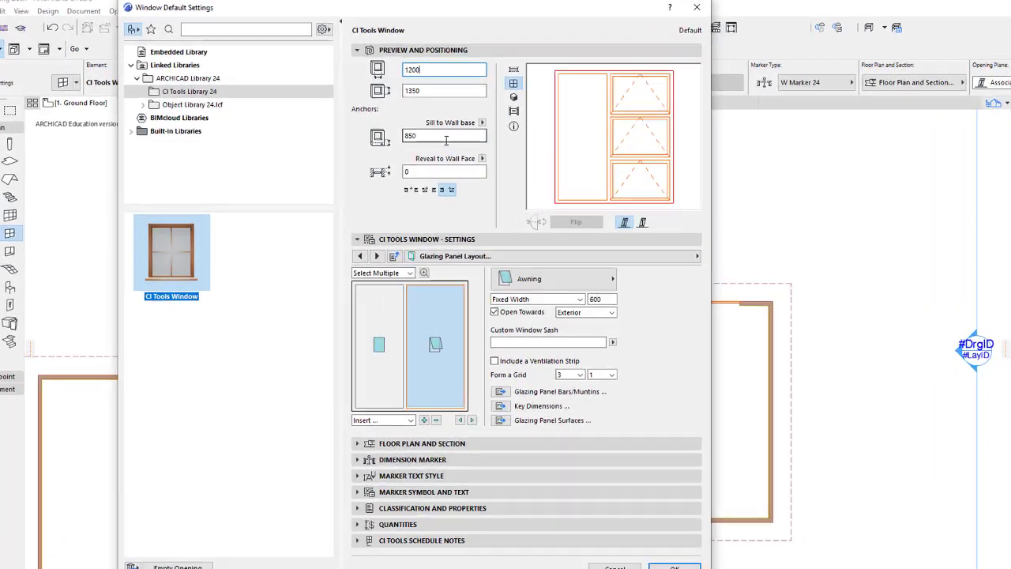
Divide the right awning panel of the 1200 wide window into a 5 by 1 grid.
click(359, 316)
click(529, 466)
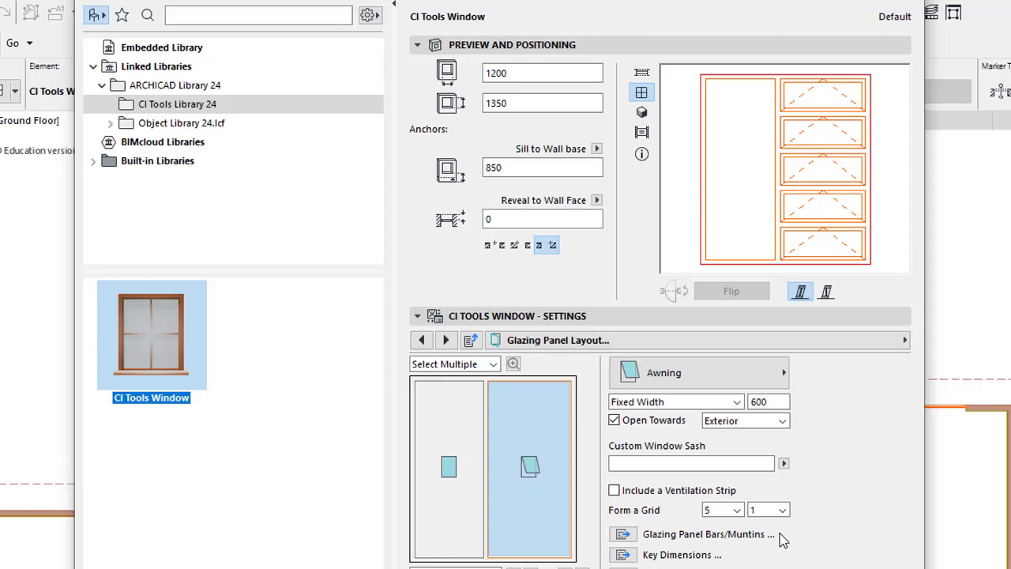
Change the right awning panel's grid to 3 by 1 and accept the window settings.
click(722, 509)
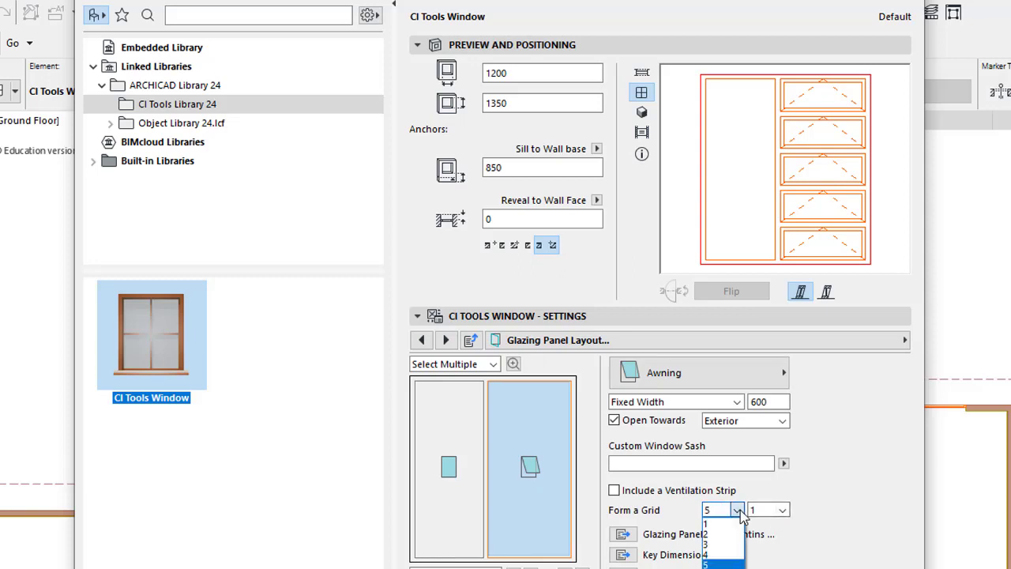
click(725, 543)
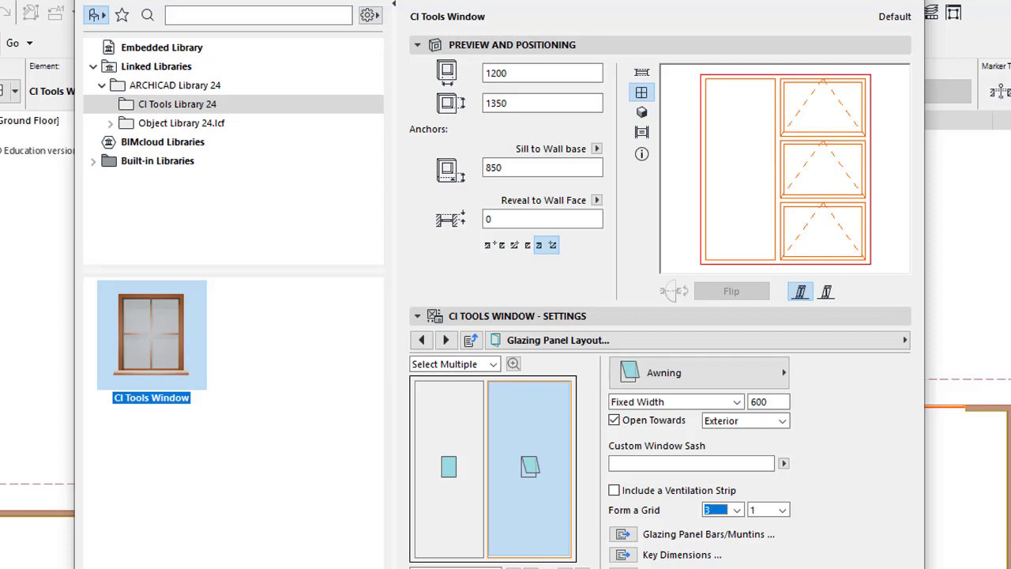
key(Return)
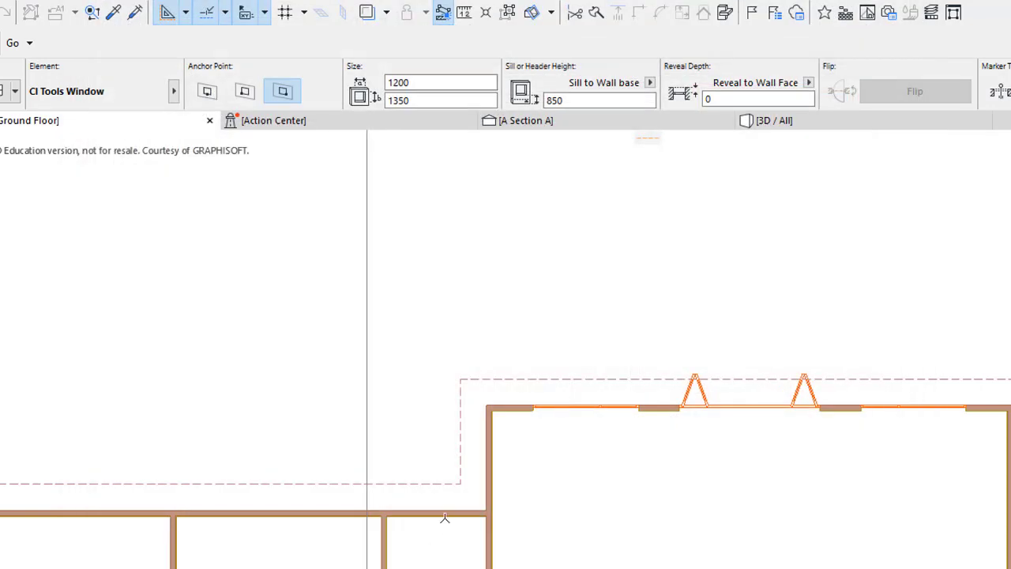
Place the 1200 wide window by its Center anchor midway along the upper wall of the narrow room beside the large room.
click(208, 92)
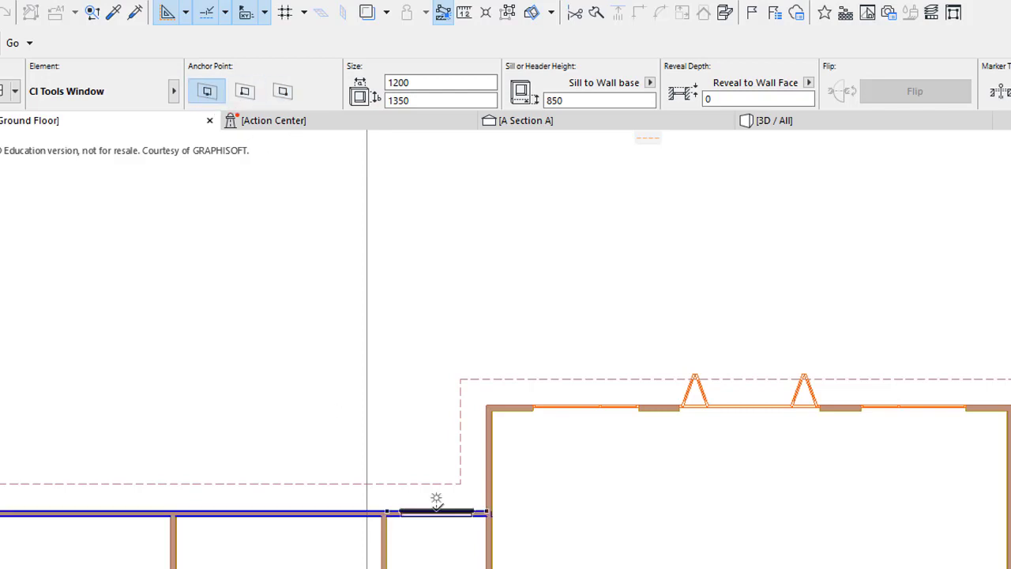
click(438, 505)
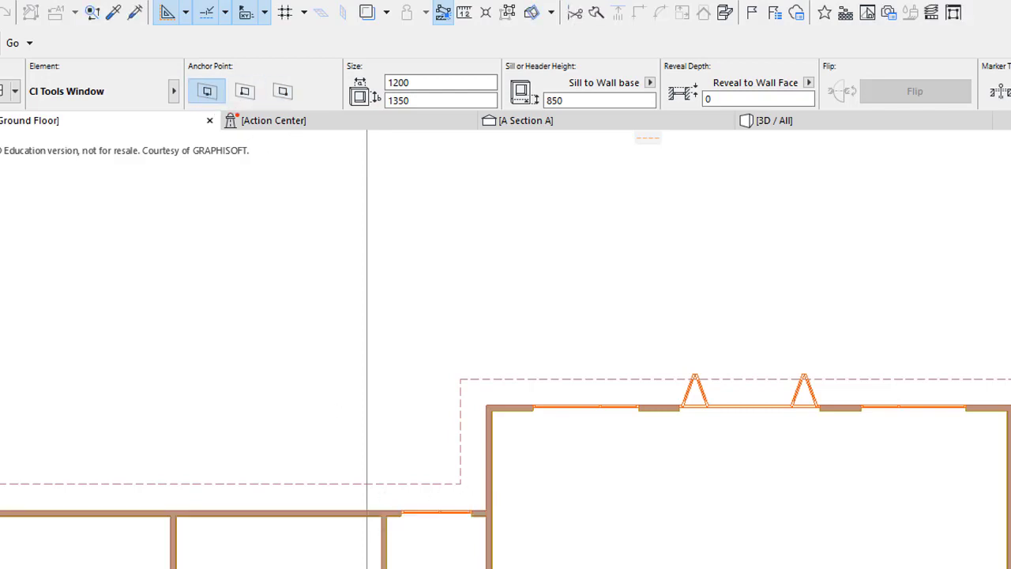
middle_drag(541, 565, 607, 528)
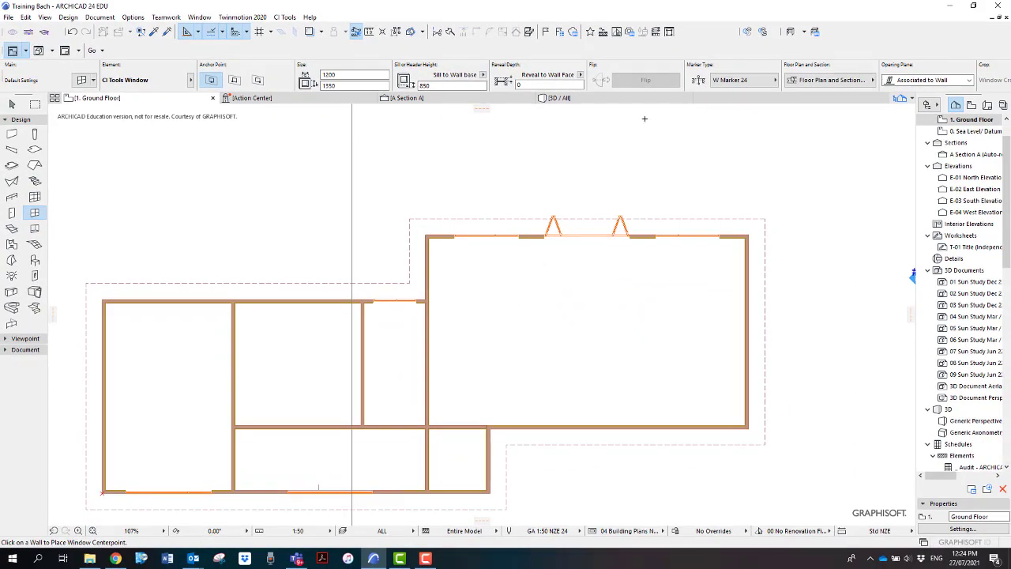
Inspect the placed 1200 wide window beside the bi-fold door facade in the 3D view, and return to the ground floor plan.
click(597, 101)
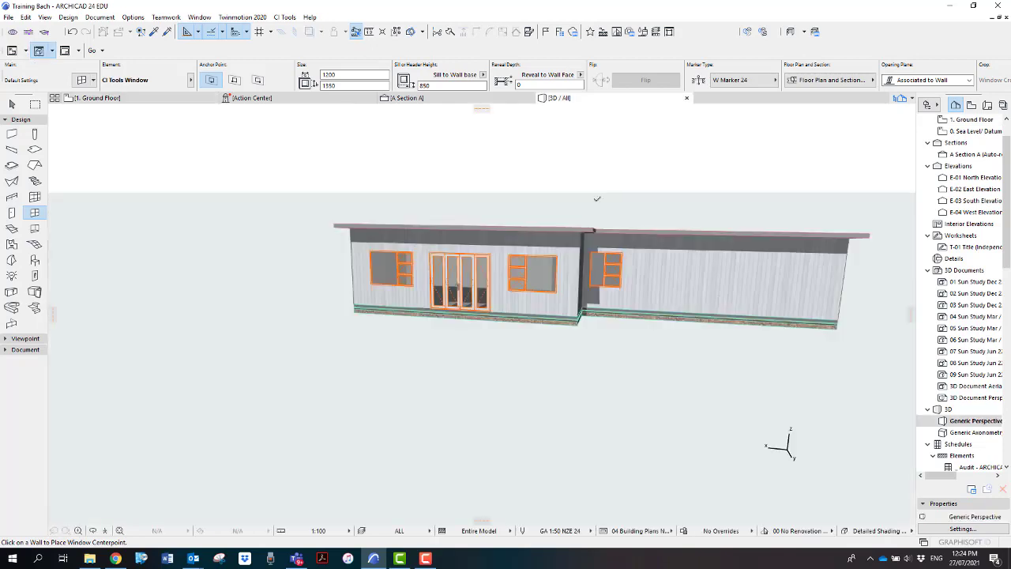
scroll(616, 312, up, 2)
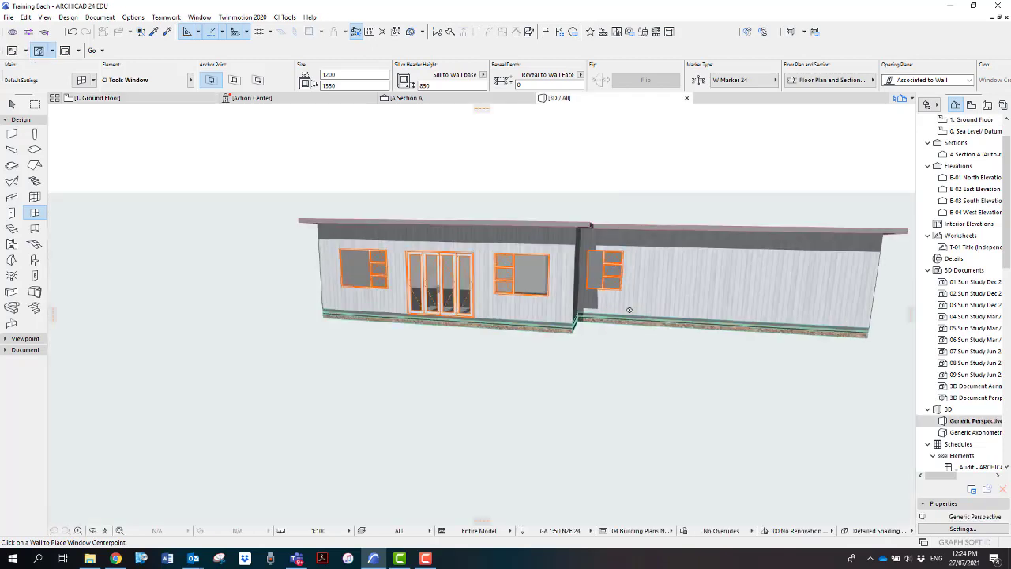
click(606, 303)
scroll(612, 383, up, 3)
scroll(548, 399, up, 2)
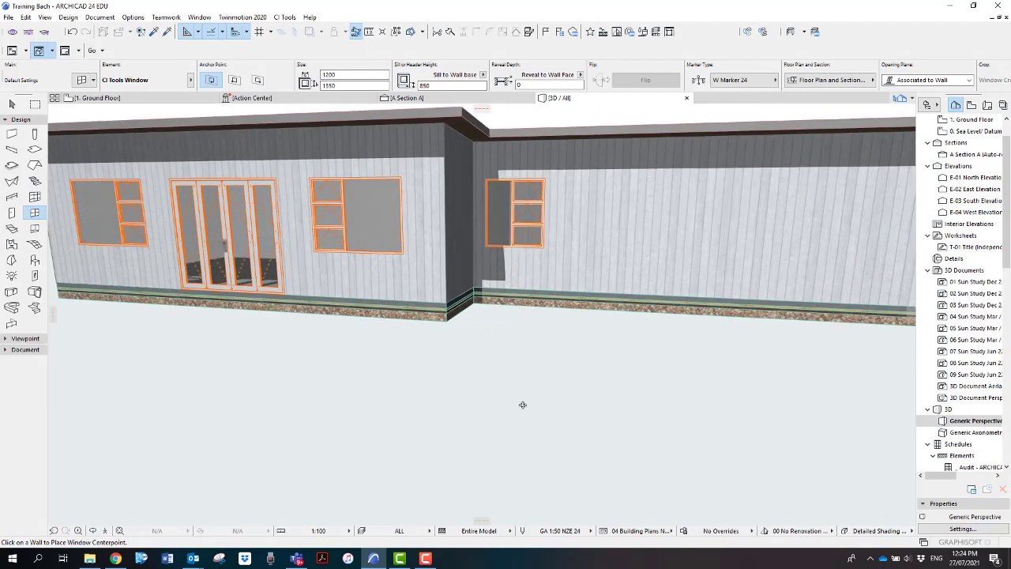
scroll(489, 405, down, 3)
scroll(544, 406, up, 4)
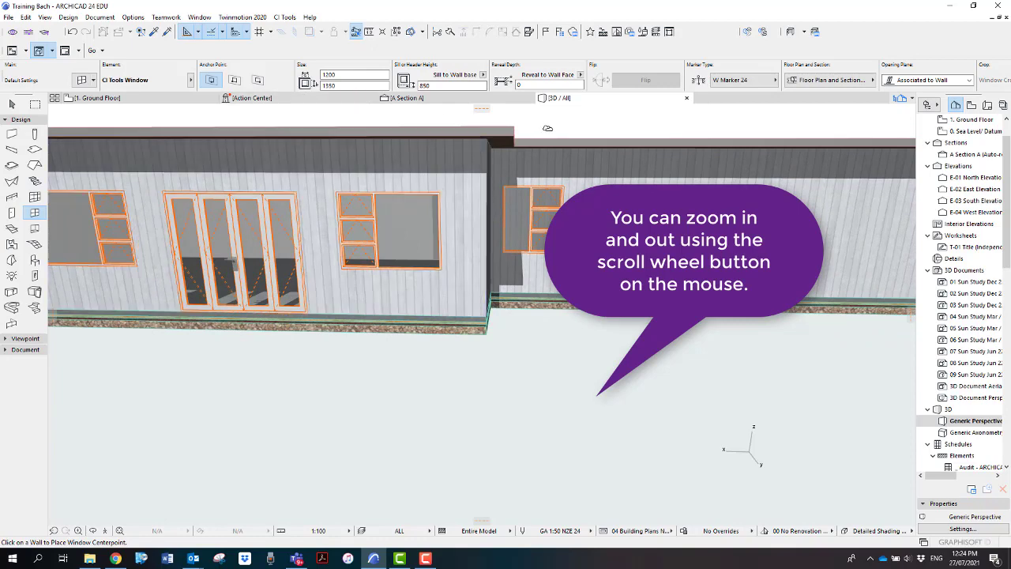
key(F2)
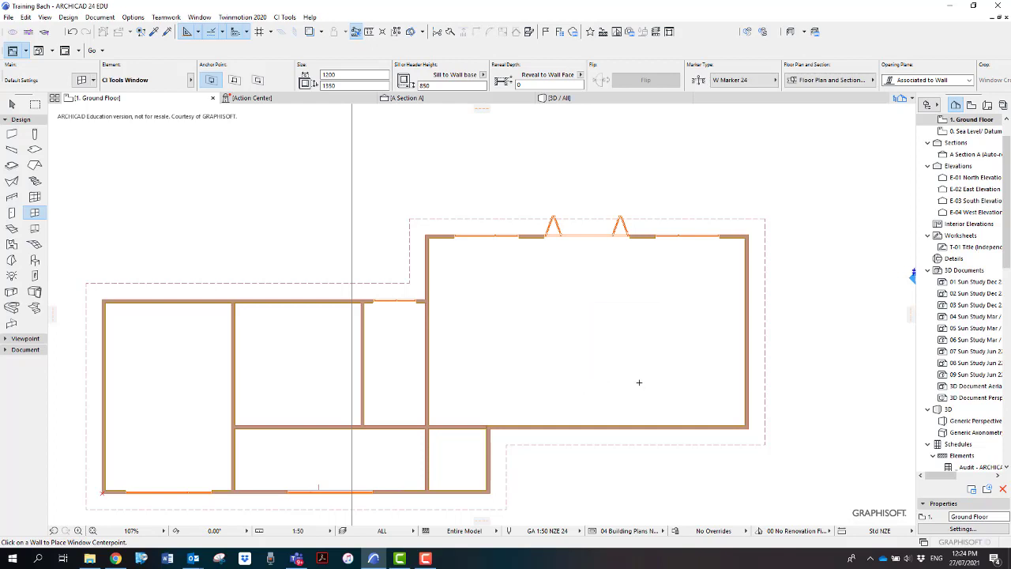
Set the default window's width to 2400, its height to 2200 and its sill to wall base to 0.
middle_drag(636, 376, 724, 379)
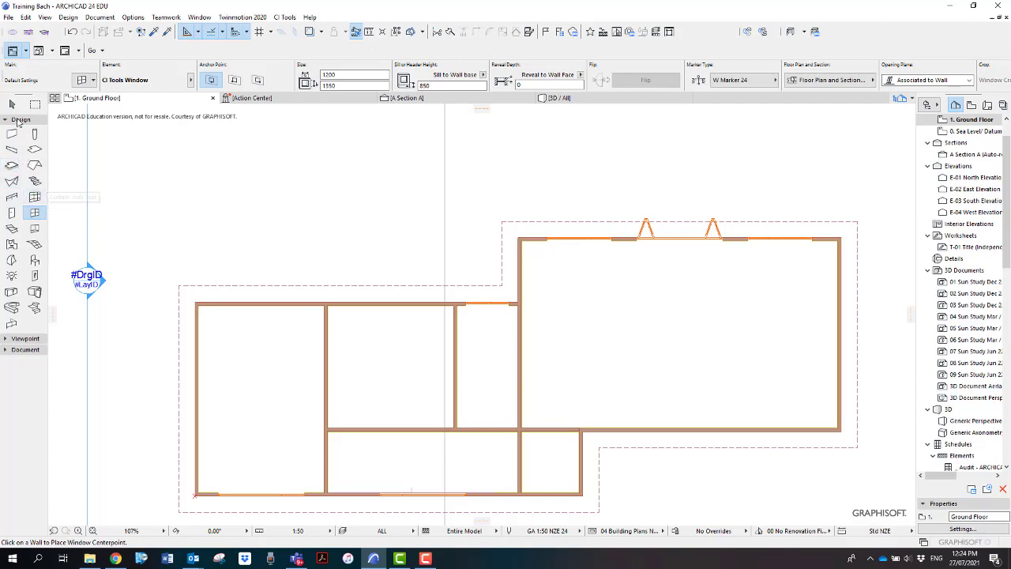
click(83, 82)
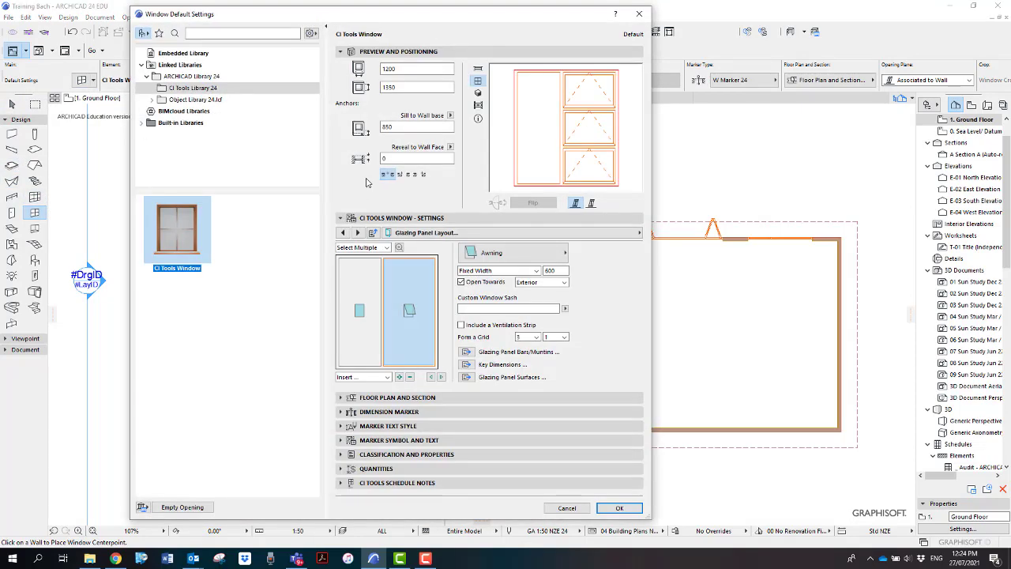
click(387, 69)
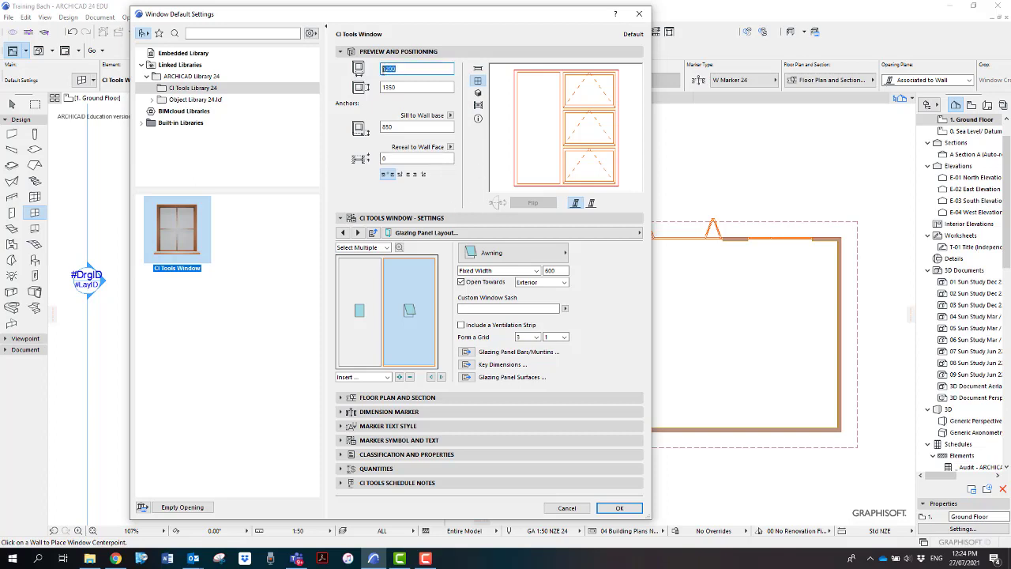
text(24)
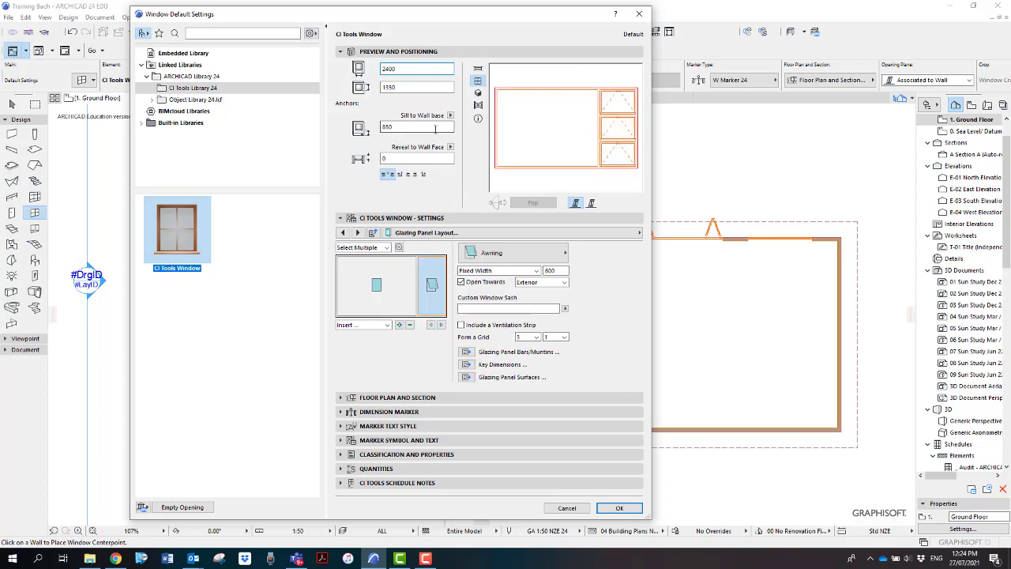
click(403, 88)
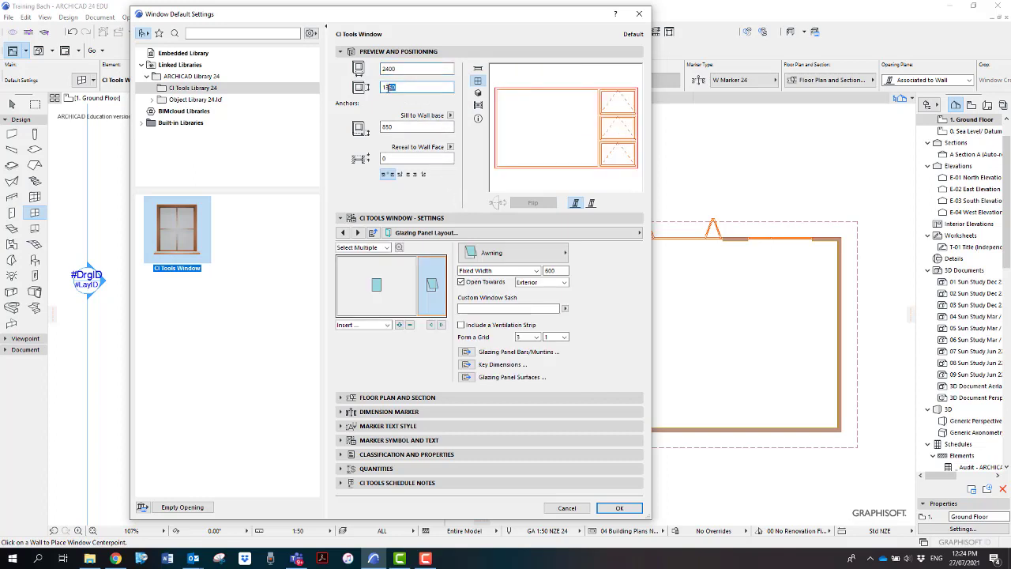
text(22)
click(384, 127)
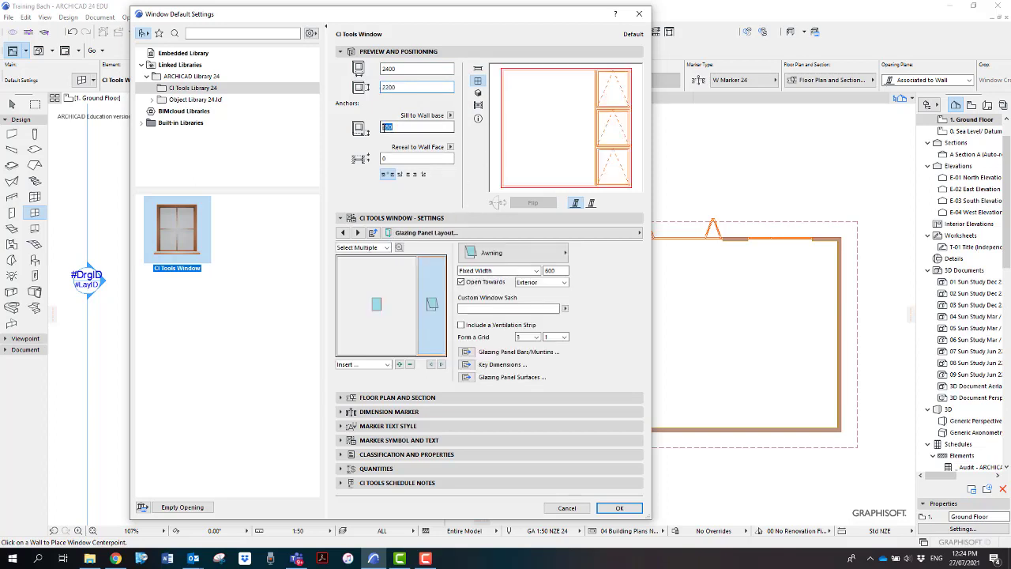
text(0)
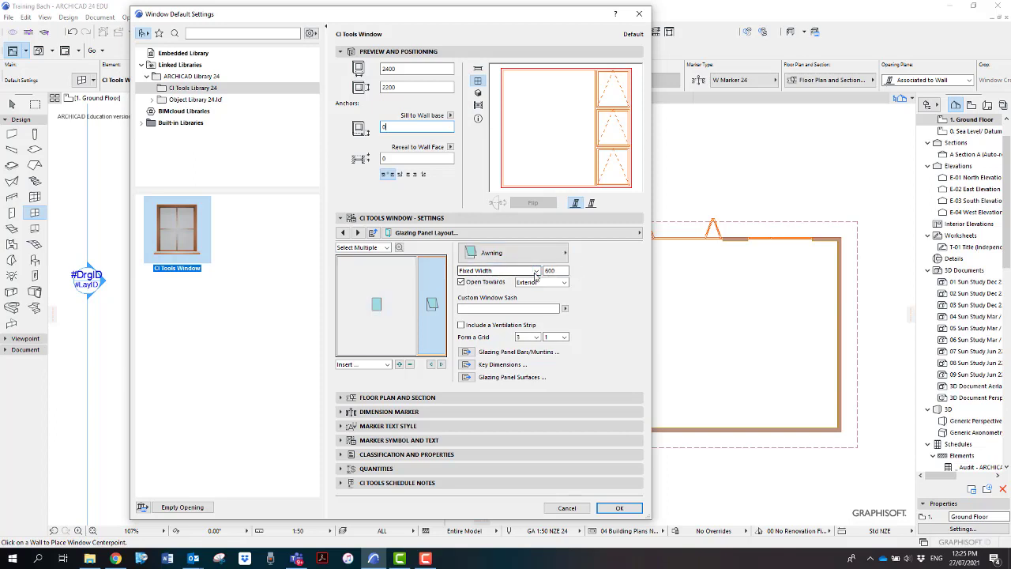
Make the right awning panel fit into the available width and divide it into a 5 by 1 grid.
click(538, 273)
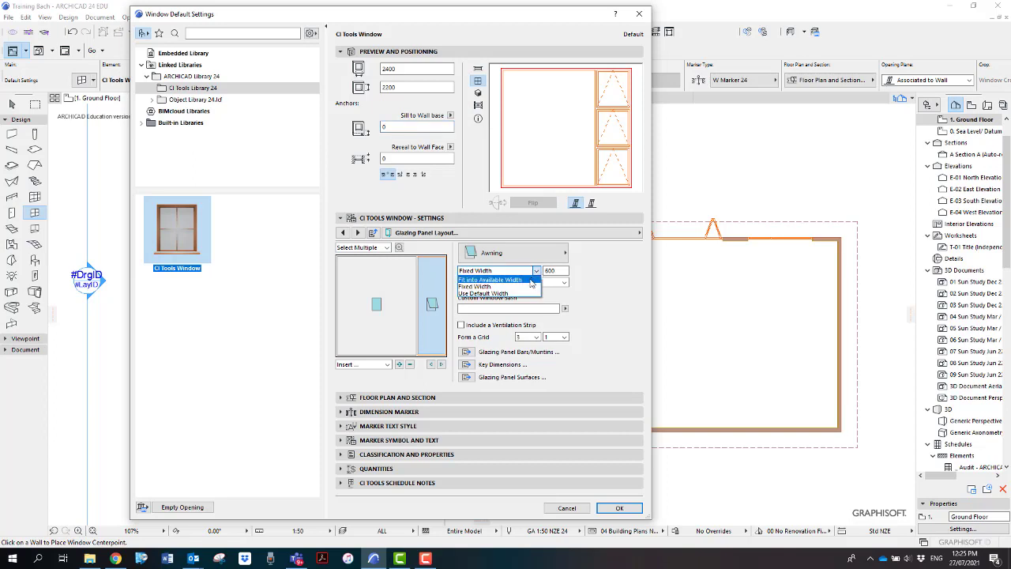
click(532, 282)
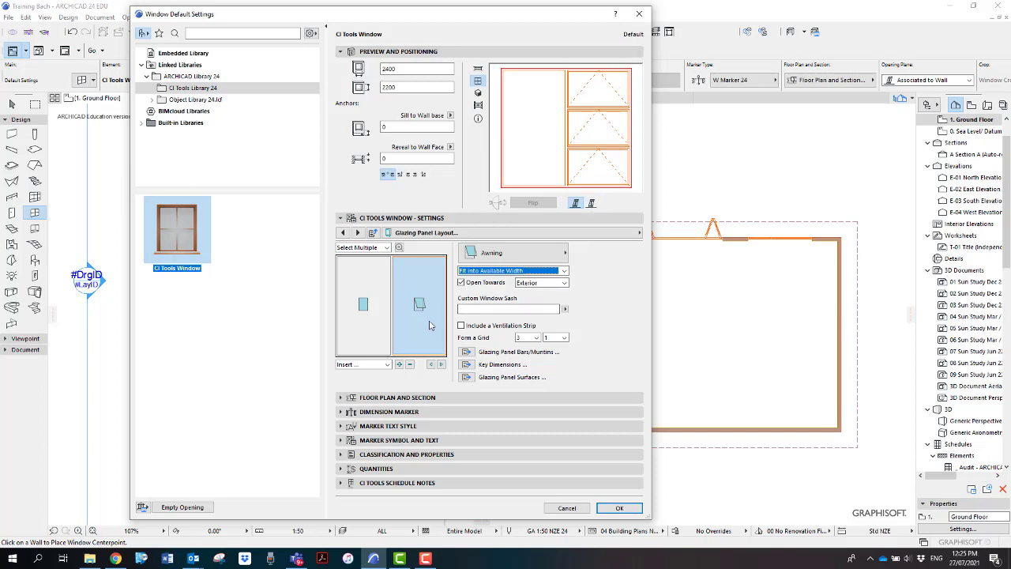
click(536, 338)
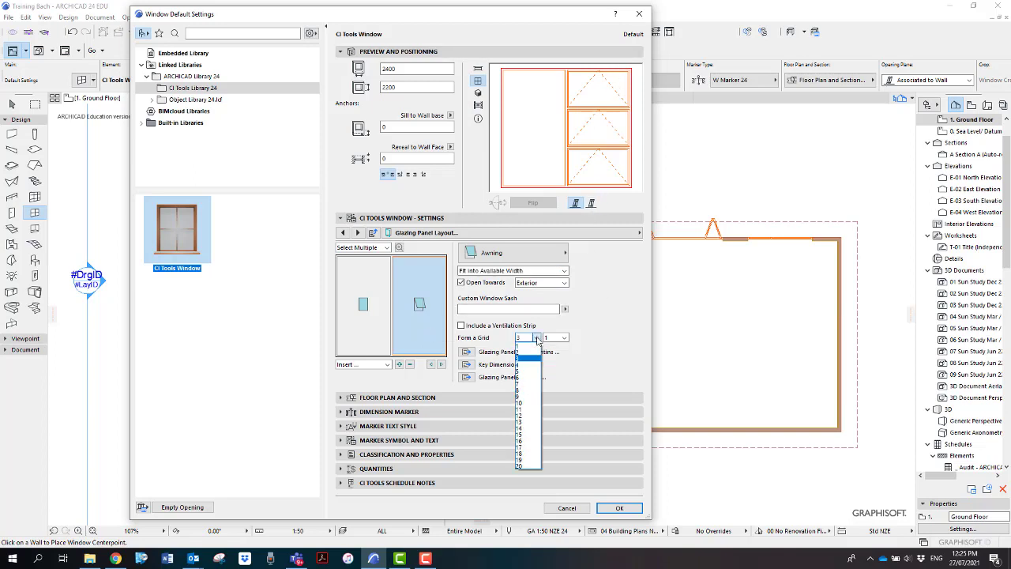
click(527, 375)
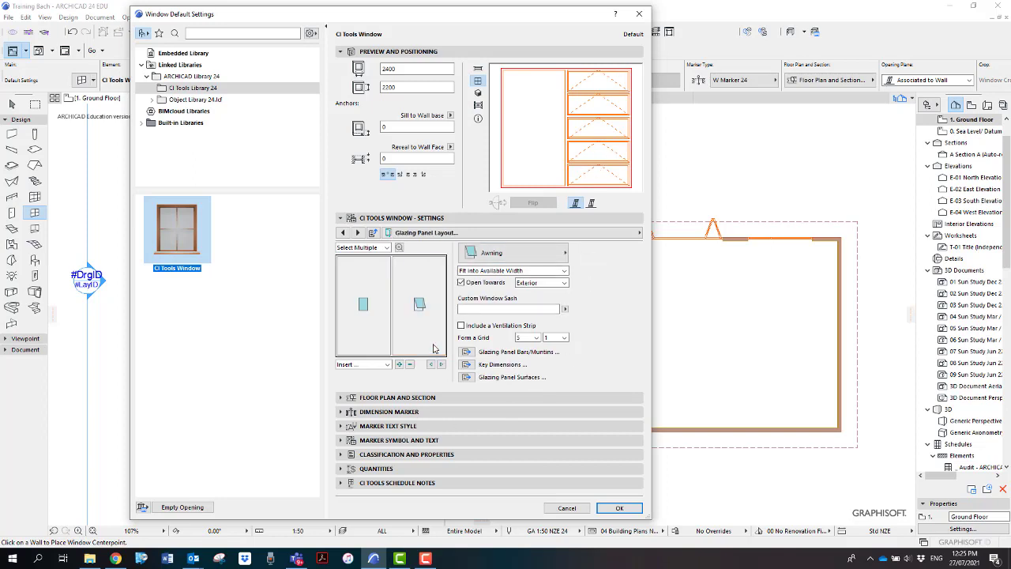
Change the left fixed pane of the 2400 wide window to a Door panel.
click(370, 335)
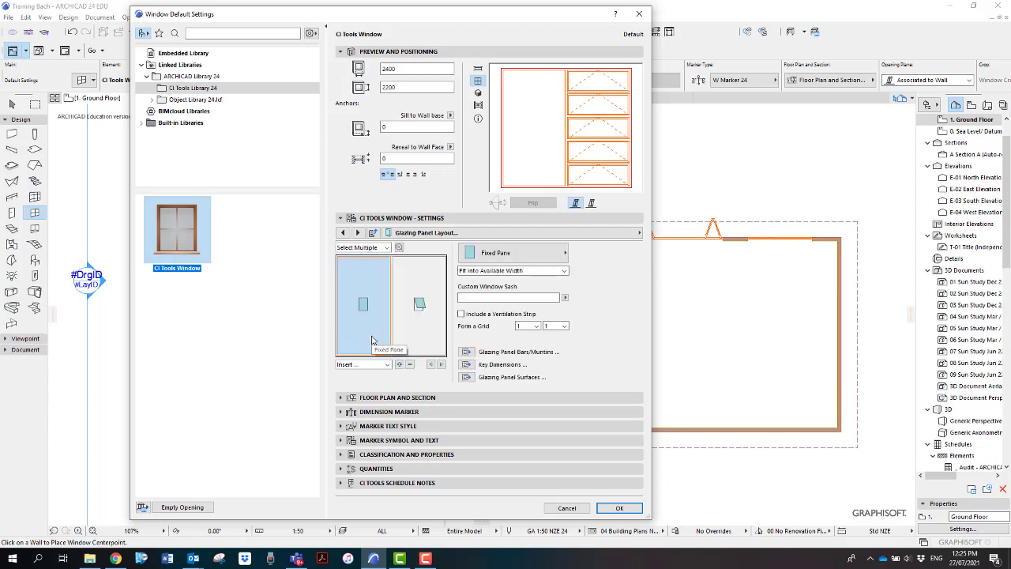
click(556, 255)
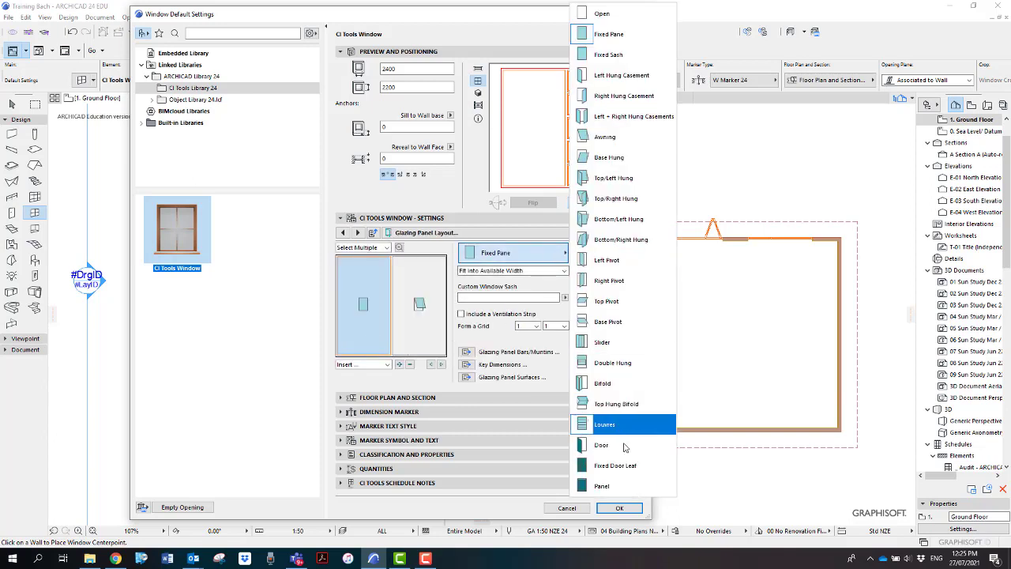
click(612, 446)
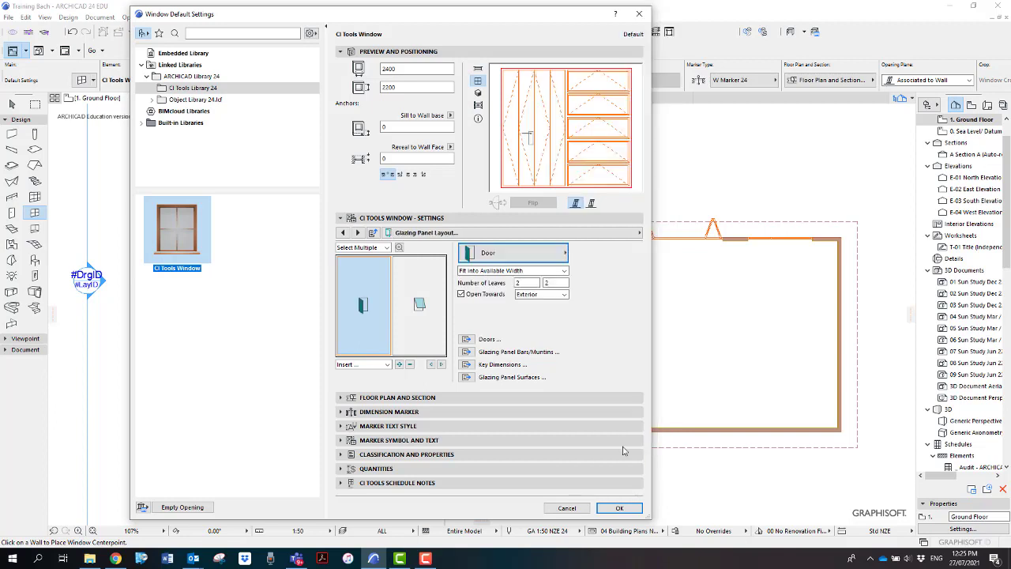
Set the door panel's number of leaves to 1 on the left and 0 on the right.
click(634, 234)
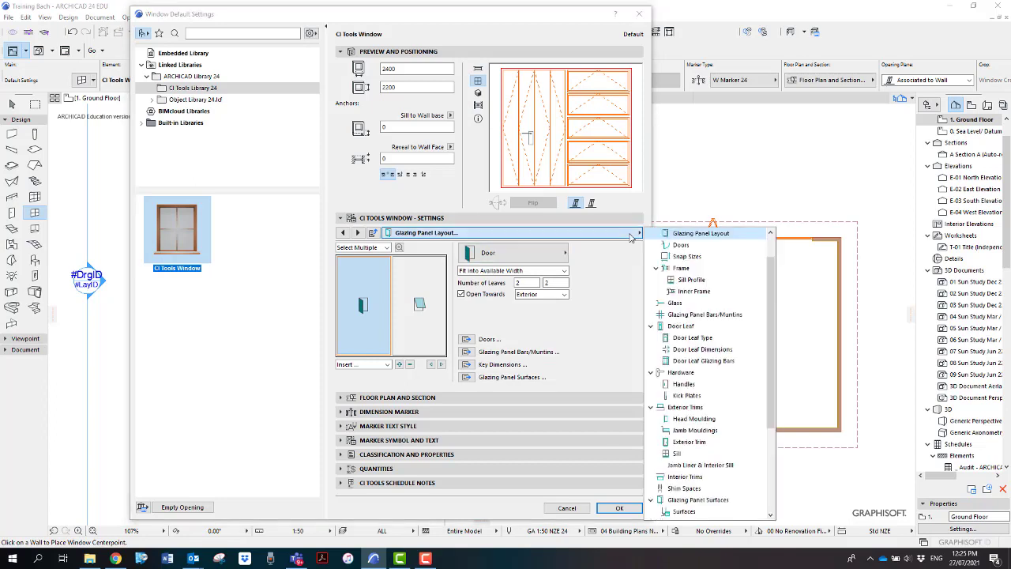
click(679, 245)
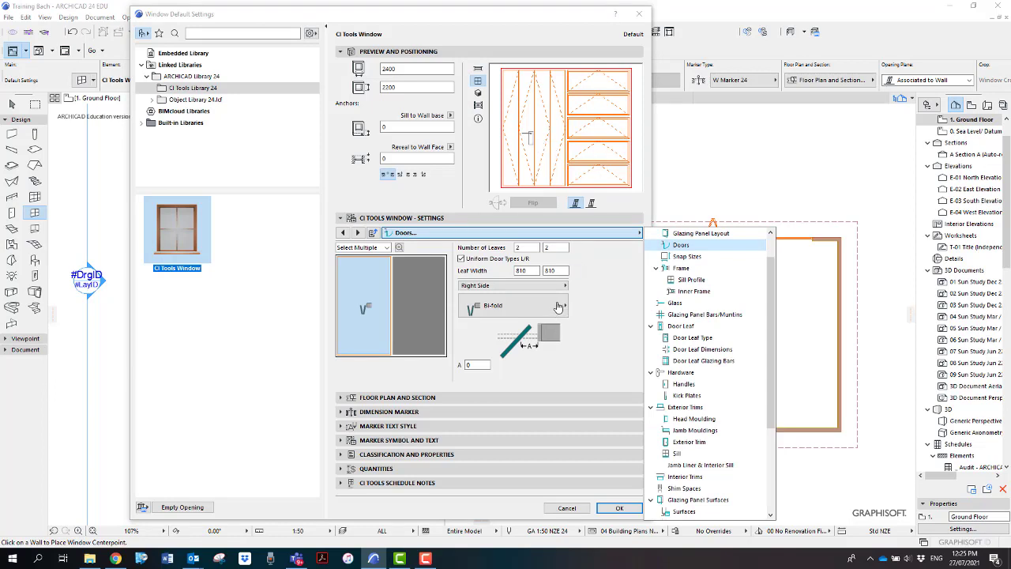
click(524, 247)
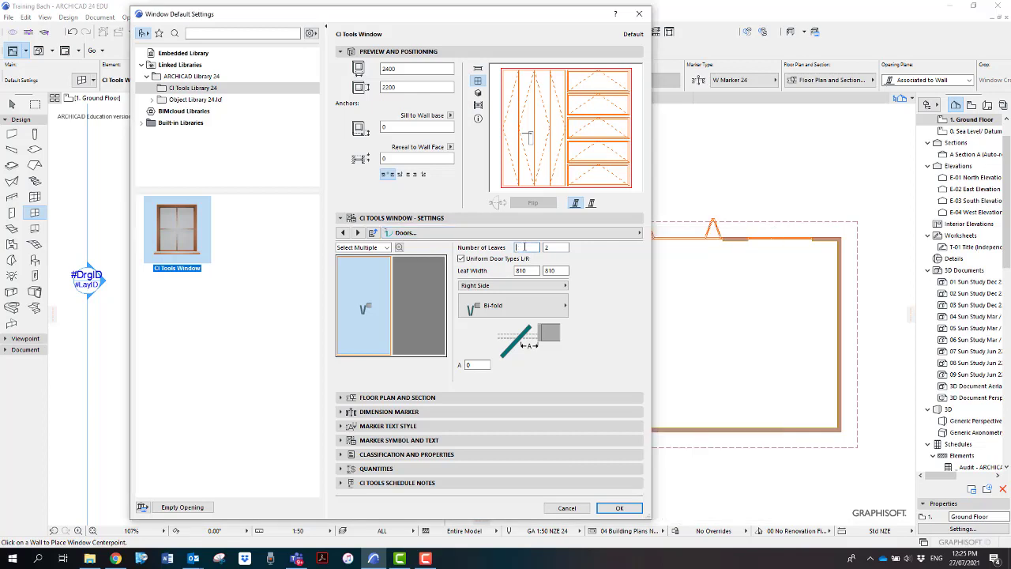
key(Return)
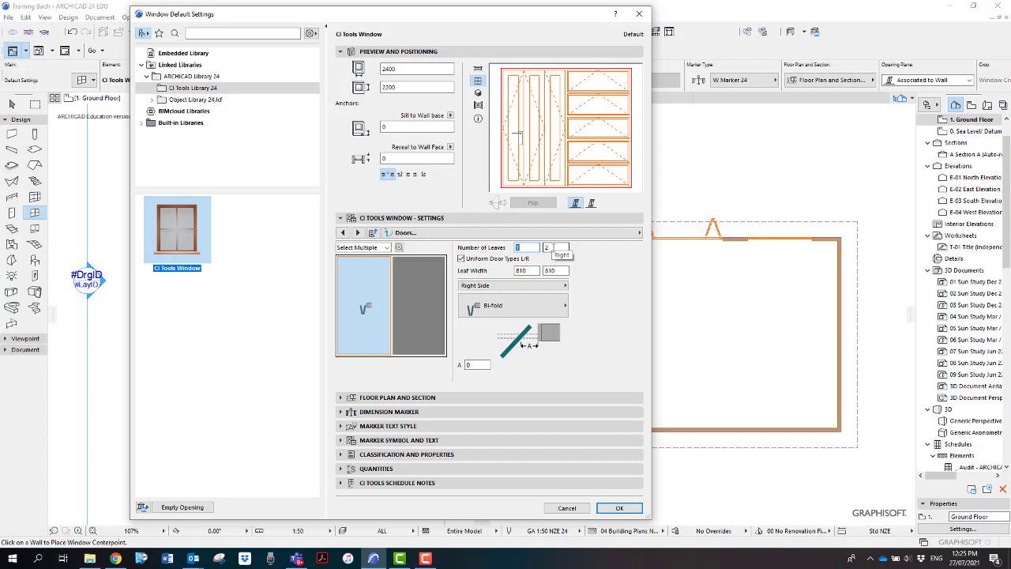
key(Tab)
text(0)
key(Return)
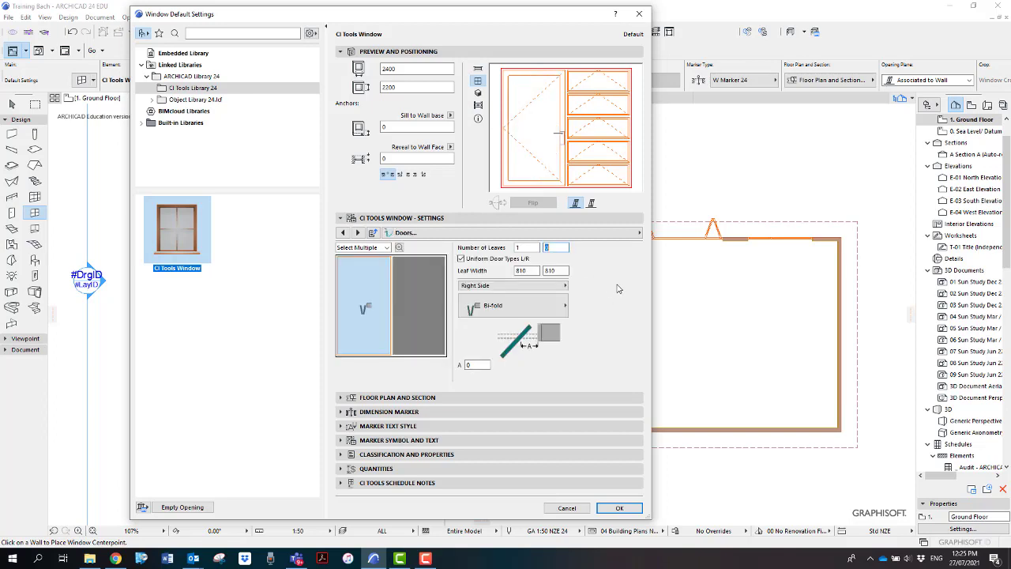
Change the door type to Surface Slider, review the door leaf type settings and accept the window settings.
click(551, 311)
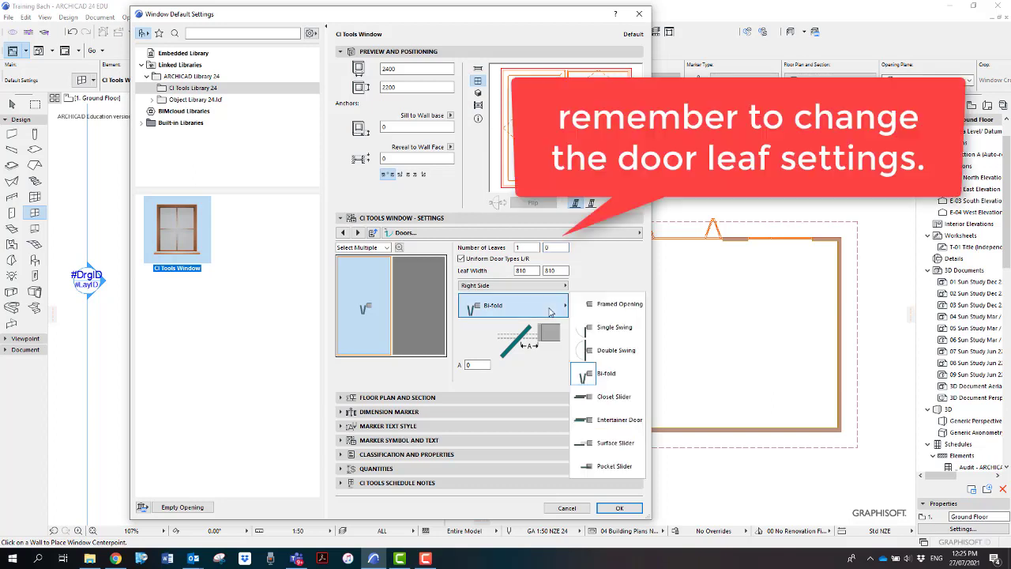
click(615, 442)
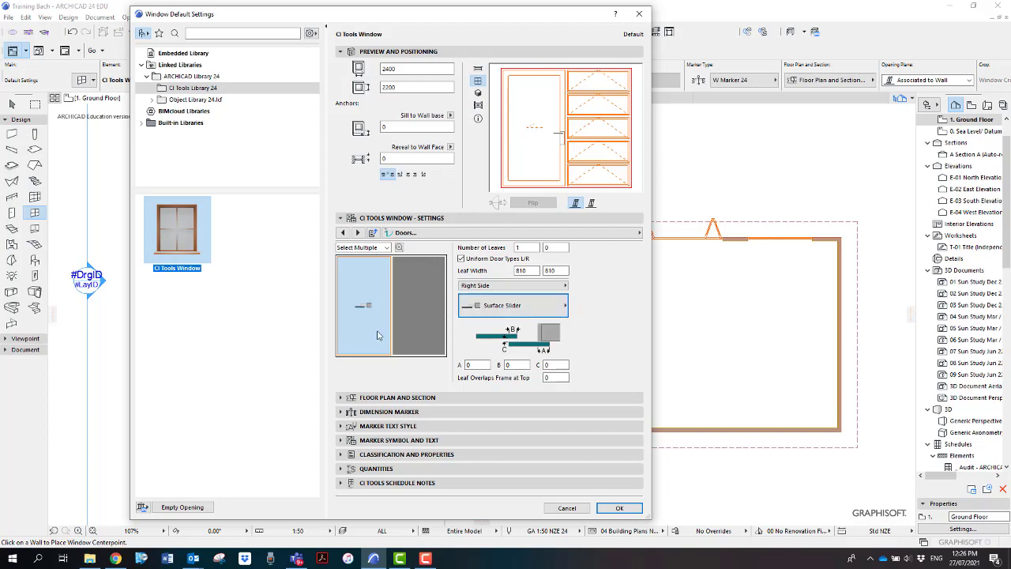
click(619, 234)
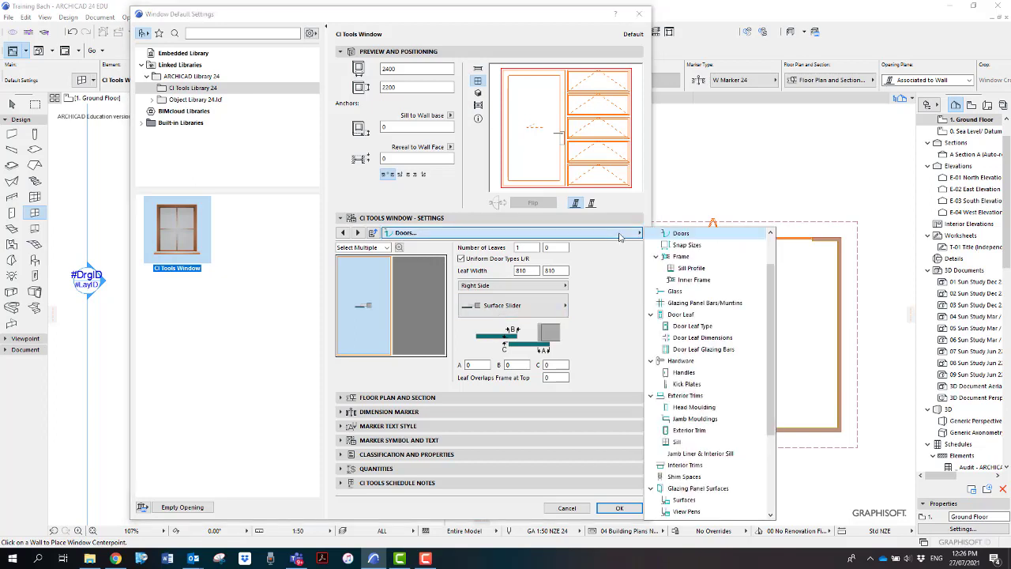
click(711, 327)
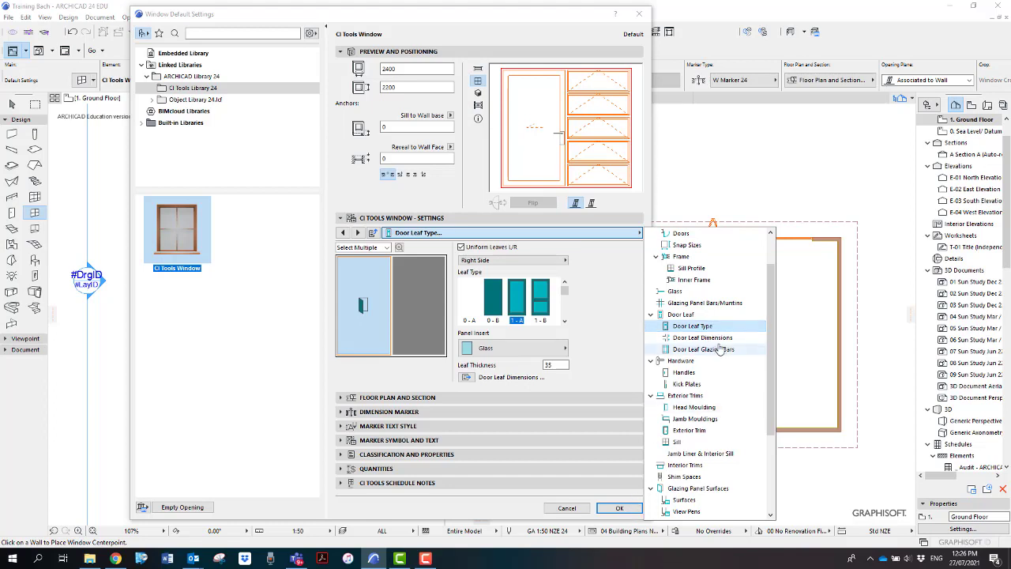
click(620, 508)
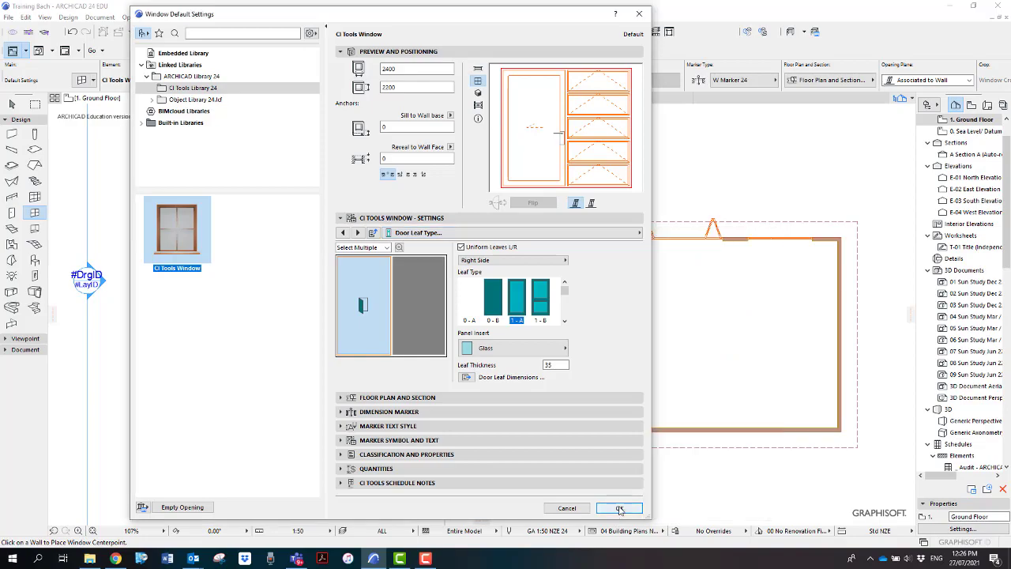
Place the 2400 × 2200 sliding door and awning unit centred in the left wing's upper exterior wall, once in each of the two larger rooms.
click(619, 507)
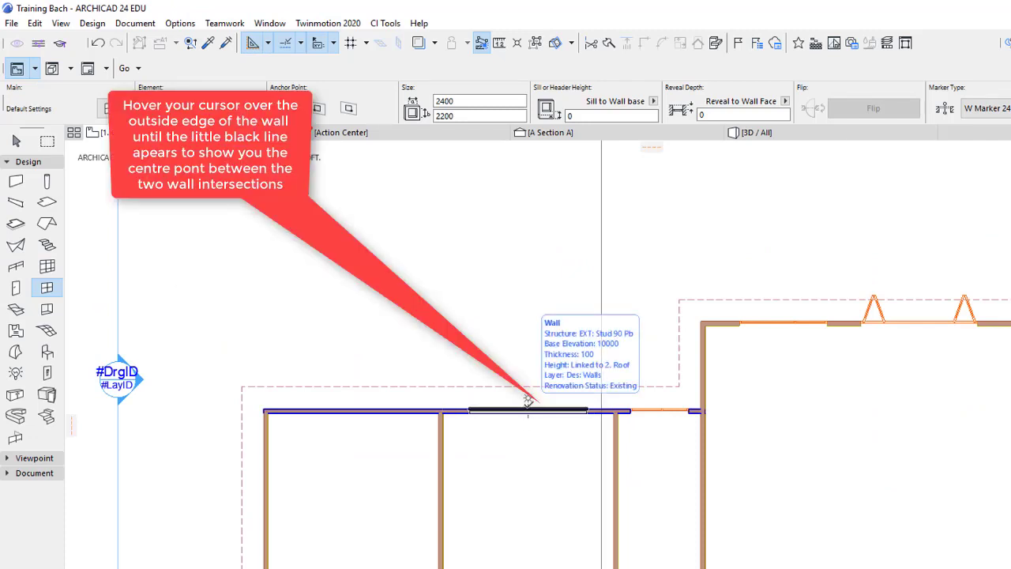
click(528, 400)
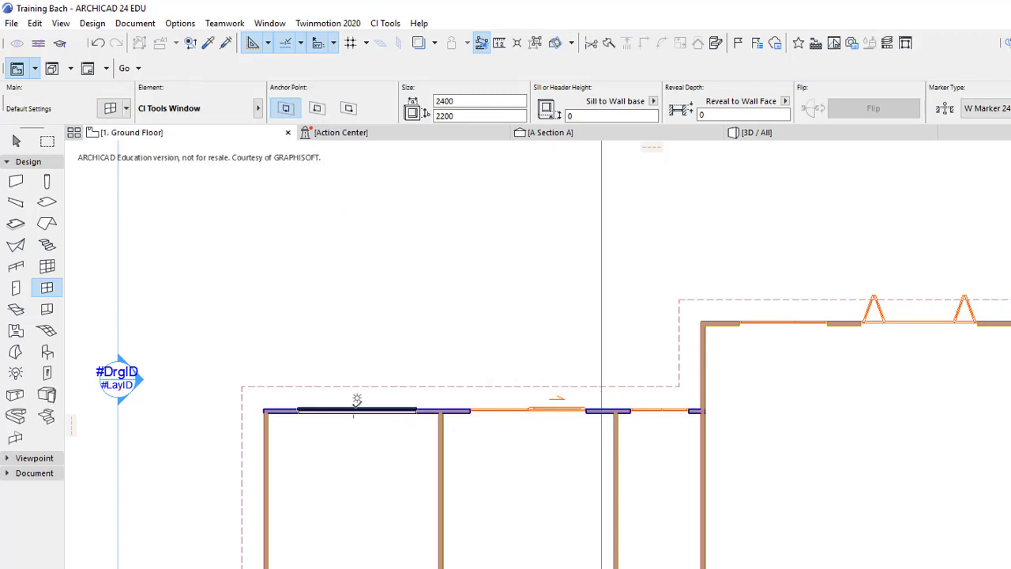
click(353, 401)
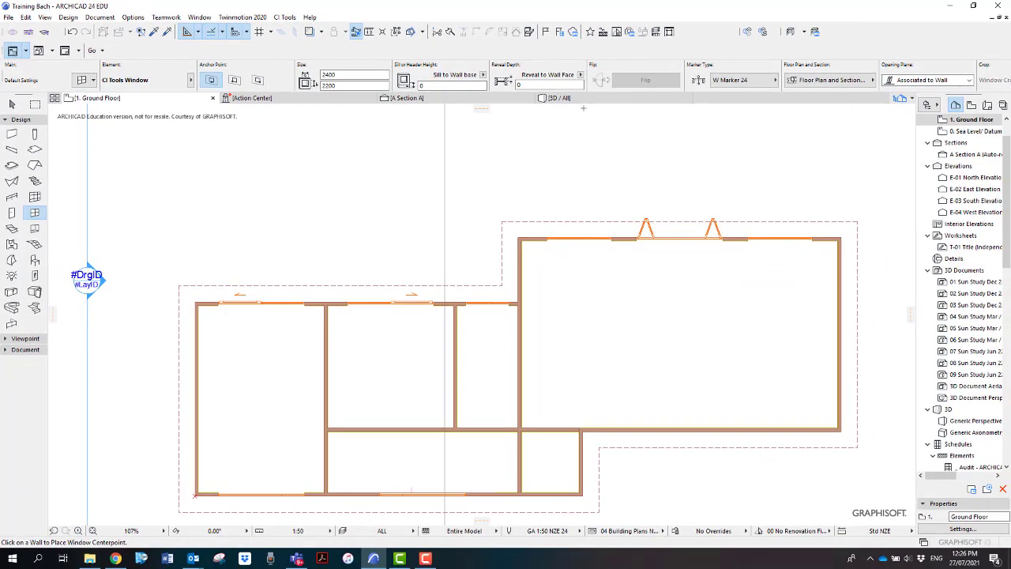
Examine the placed windows, bi-fold door and sliding door units along the building's facade from several angles in the 3D view.
click(588, 103)
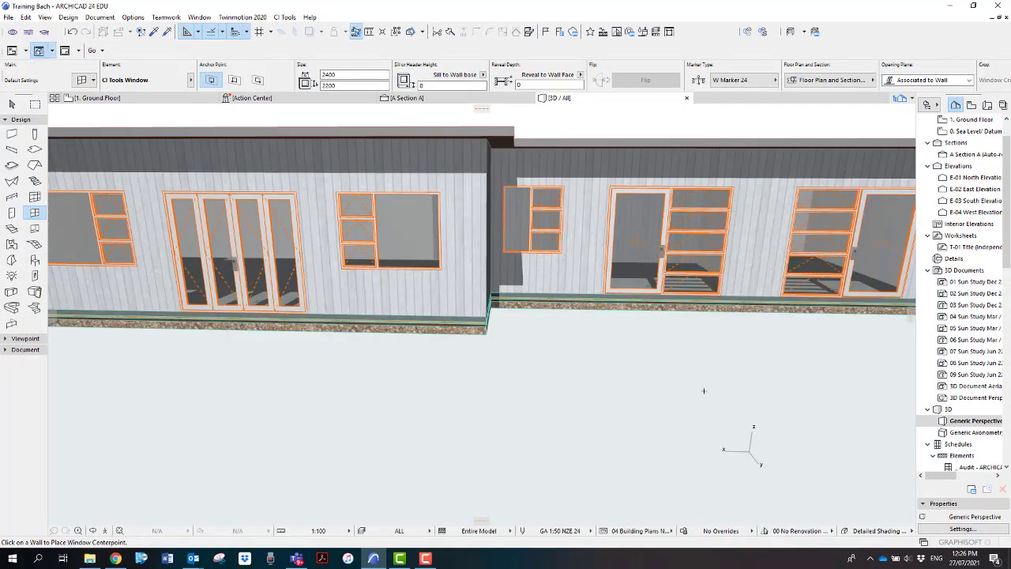
scroll(746, 409, down, 3)
shift+middle_drag(747, 408, 635, 405)
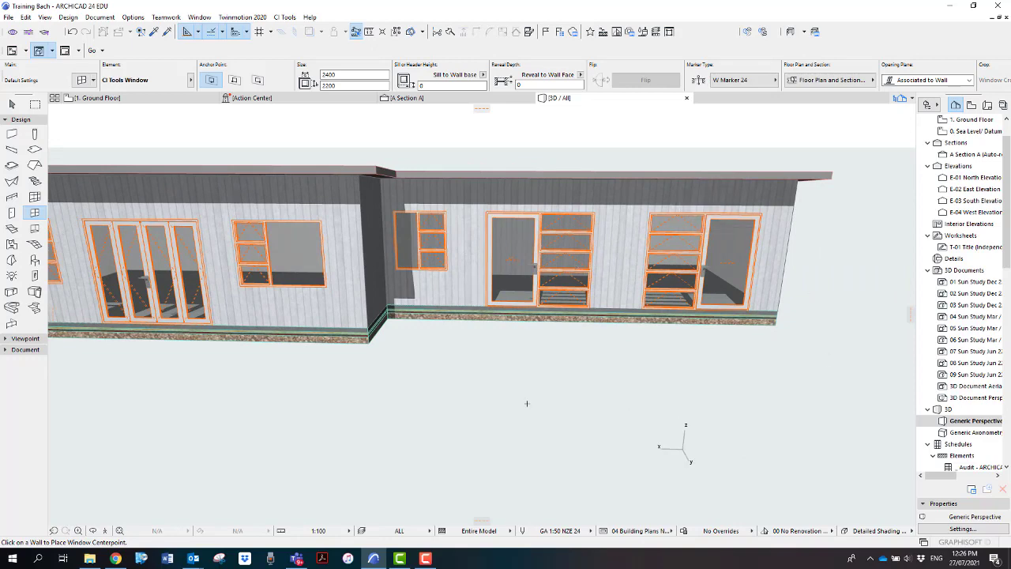
shift+middle_drag(624, 308, 529, 403)
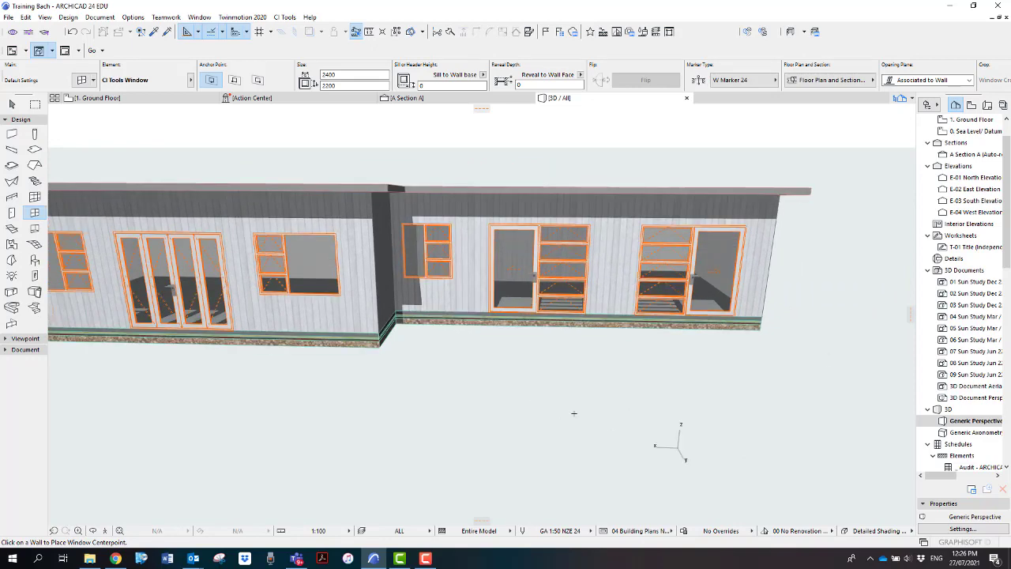
shift+middle_drag(606, 412, 698, 410)
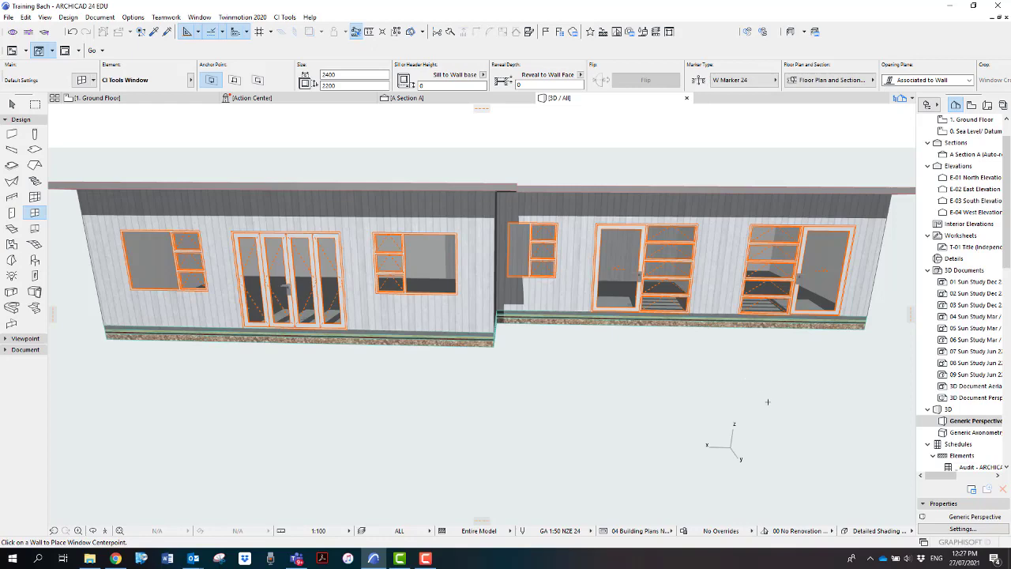
shift+middle_drag(764, 402, 684, 397)
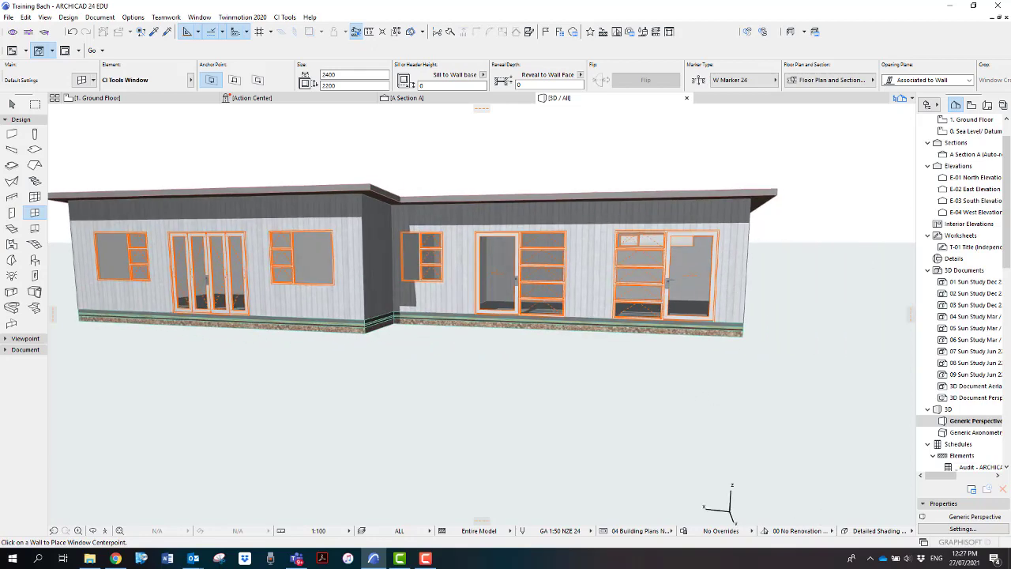